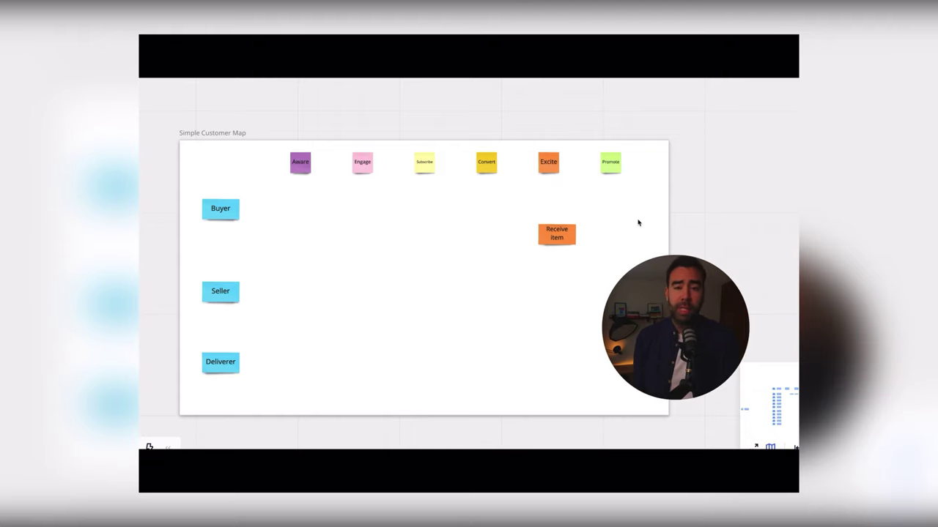
left_click(468, 263)
left_click(468, 263)
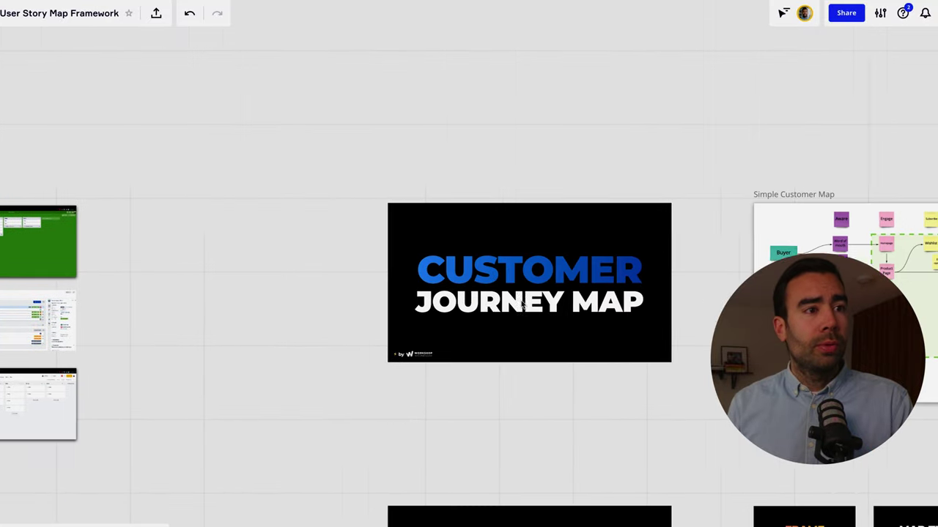
Step: Examine the Customer Journey Map title frame and the sticky-note backlog column ordered from High prio to Lower prio
scroll(523, 303, "up", 4)
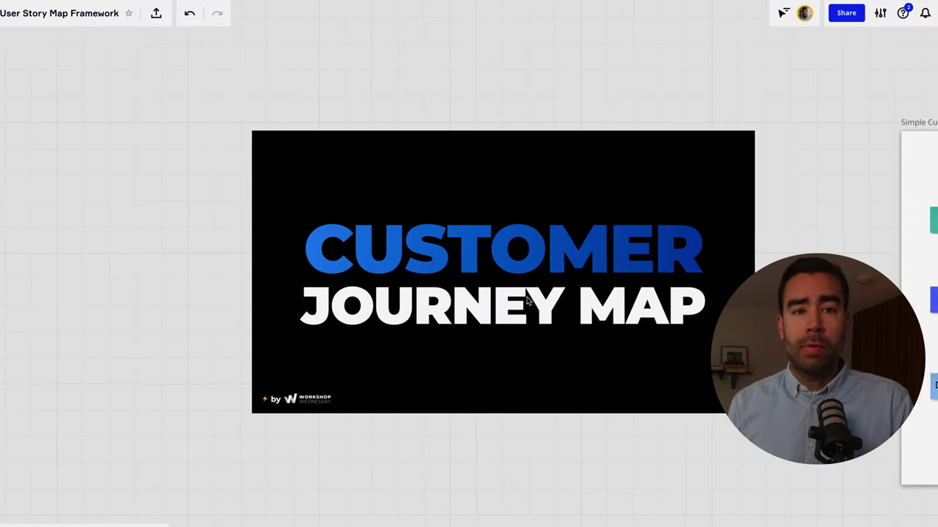
scroll(526, 300, "right", 10)
scroll(526, 300, "left", 1)
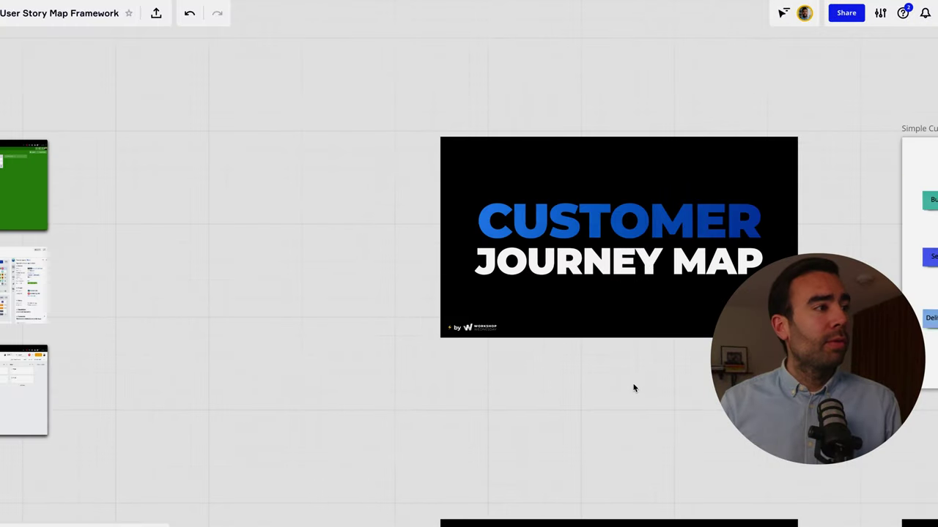
scroll(634, 388, "left", 10)
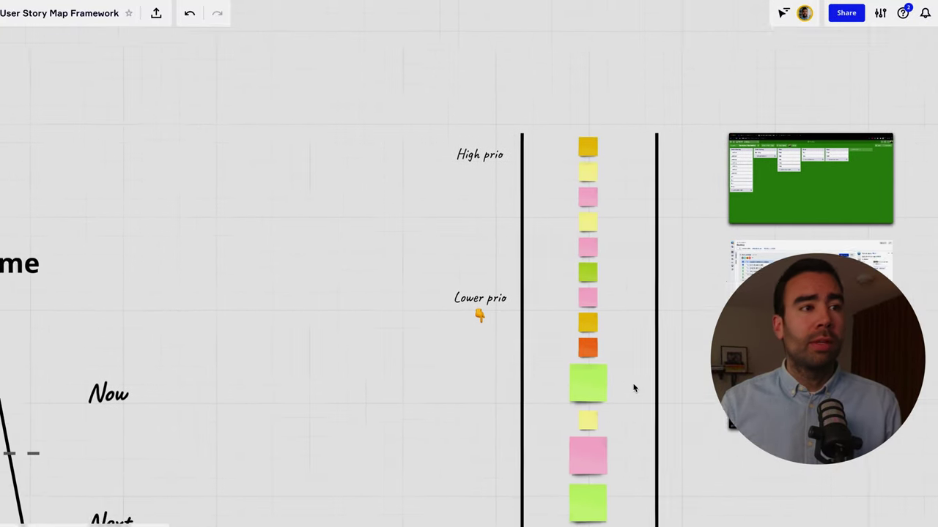
scroll(669, 298, "right", 2)
scroll(669, 298, "up", 2)
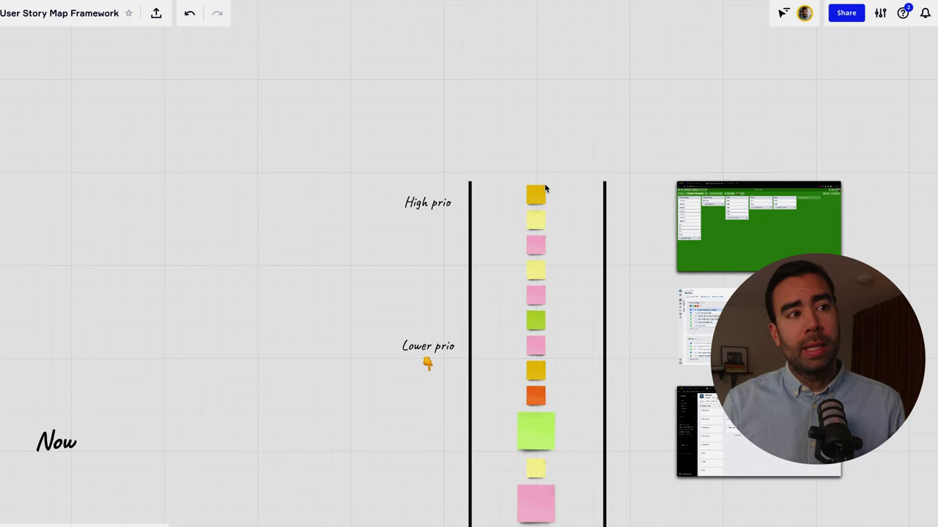
scroll(543, 203, "right", 4)
scroll(543, 203, "down", 1)
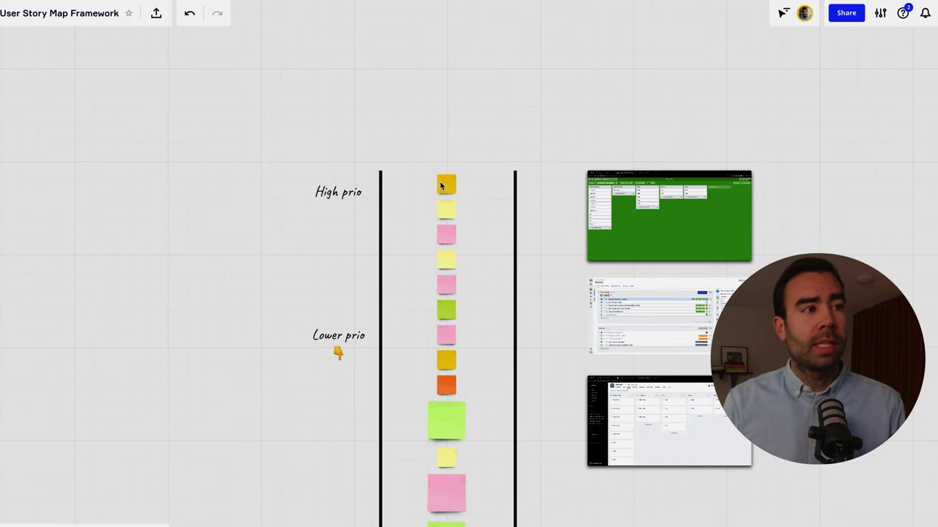
scroll(426, 354, "down", 8)
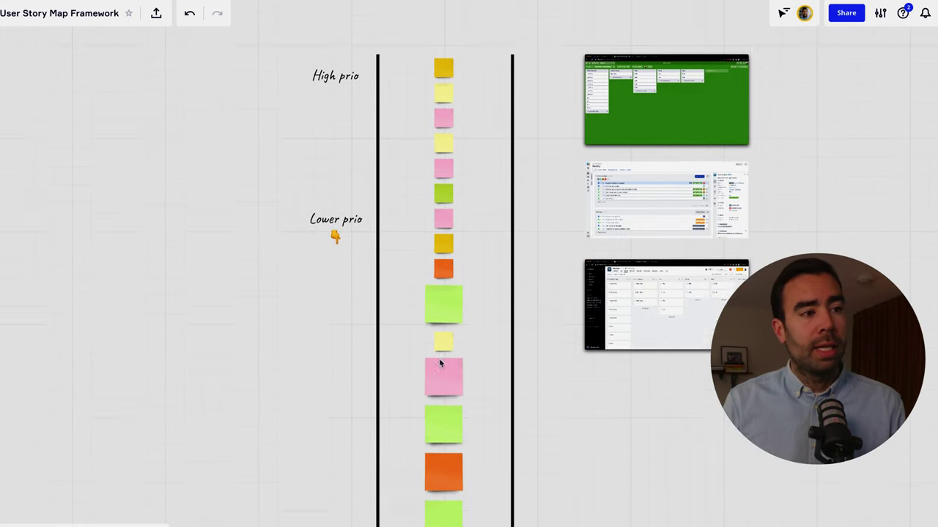
scroll(445, 382, "right", 2)
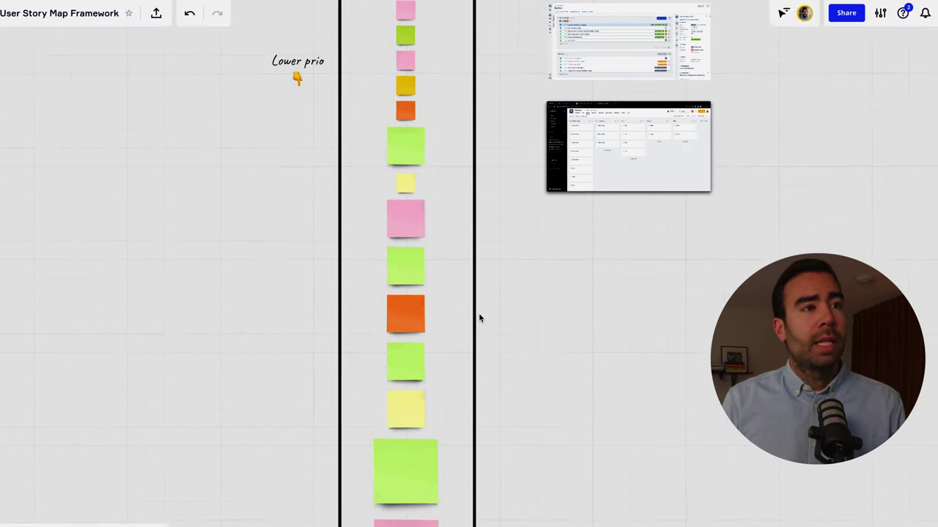
Step: Examine the Trello board and Jira backlog screenshots beside the prioritised sticky-note column
scroll(479, 317, "up", 5)
scroll(479, 318, "right", 3)
scroll(465, 280, "up", 4)
scroll(464, 280, "up", 6)
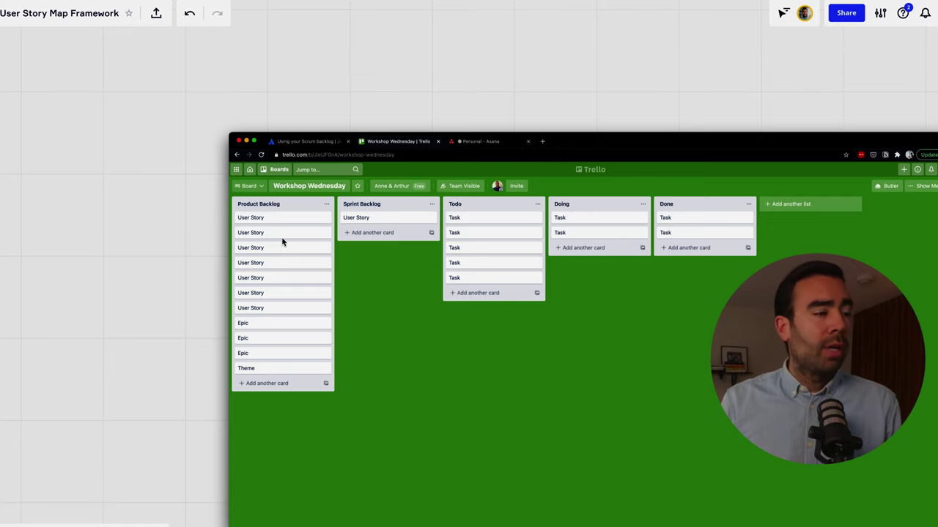
scroll(285, 214, "up", 4)
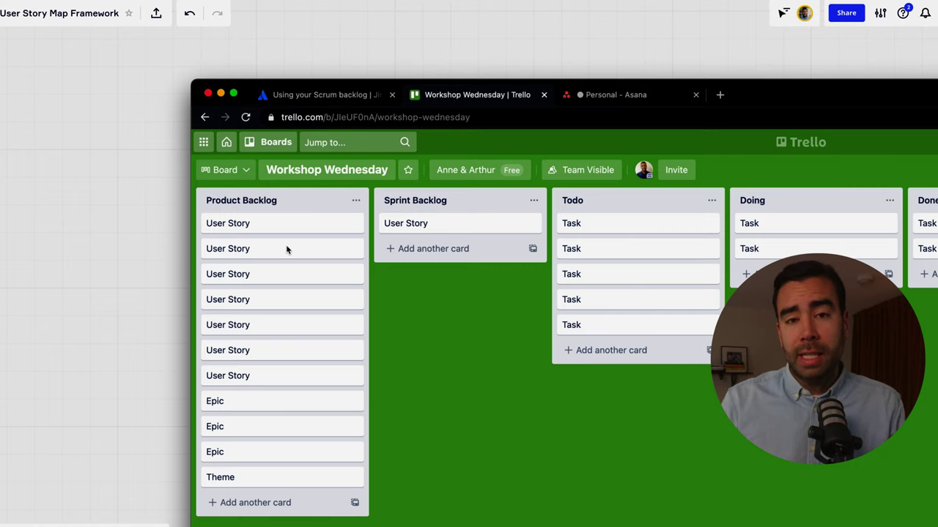
scroll(287, 249, "down", 5)
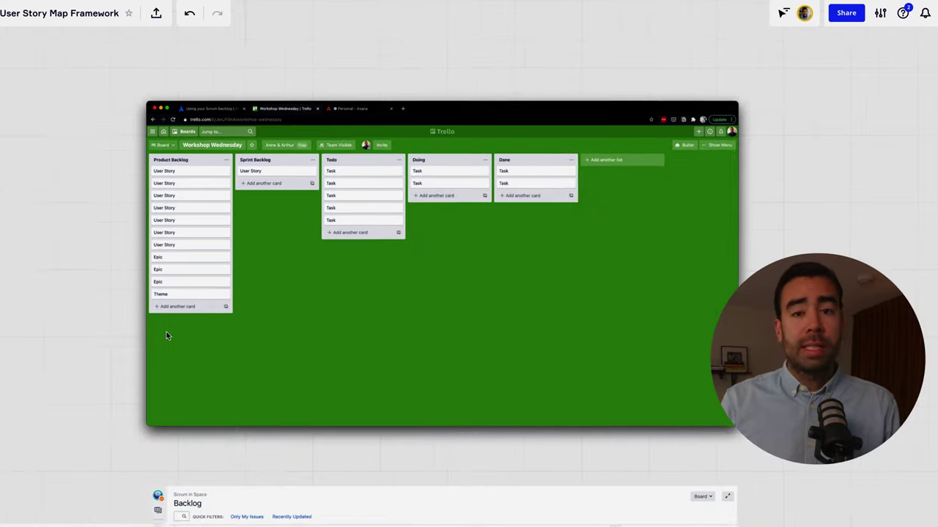
scroll(166, 333, "down", 5)
scroll(166, 334, "down", 5)
scroll(282, 389, "up", 3)
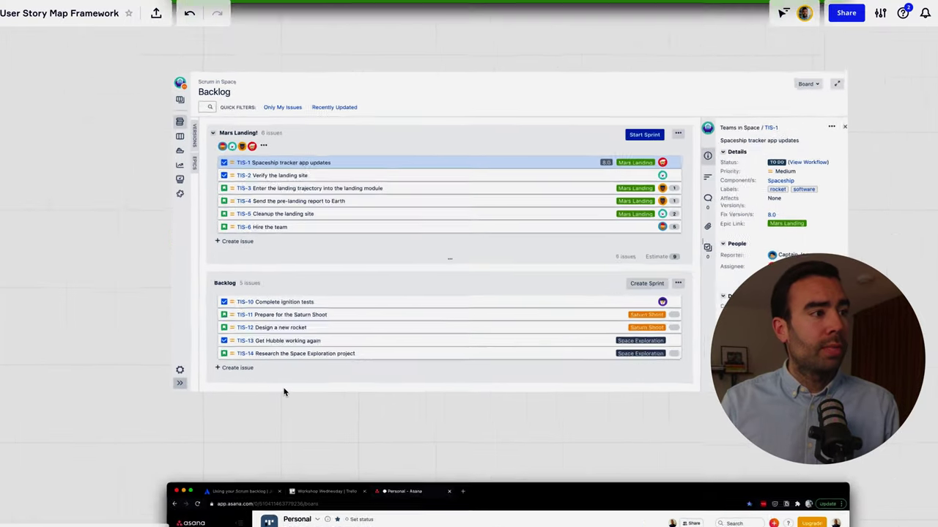
scroll(301, 330, "up", 2)
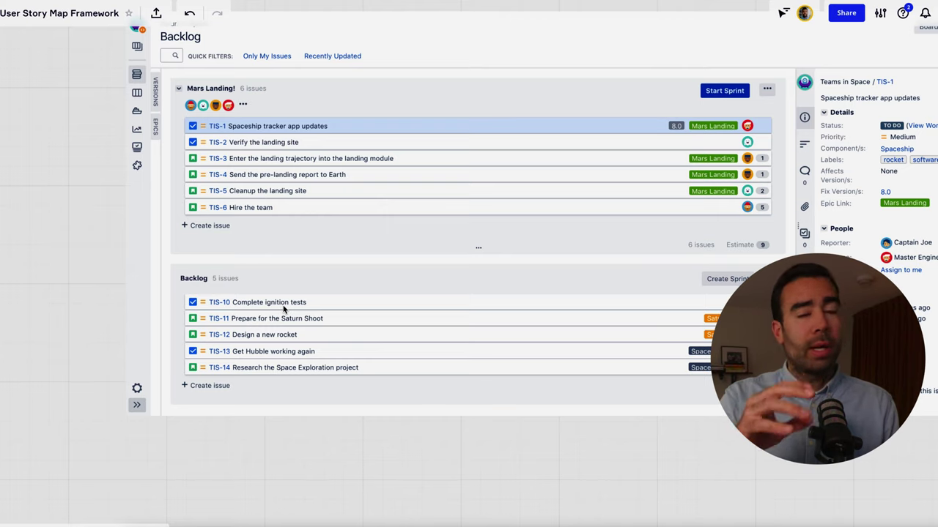
Step: Compare the User Story Map's Now, Next and Later / Backlog rows with the Simple Customer Map and the four User Story Mapping phases
scroll(283, 309, "down", 10)
scroll(283, 309, "down", 10)
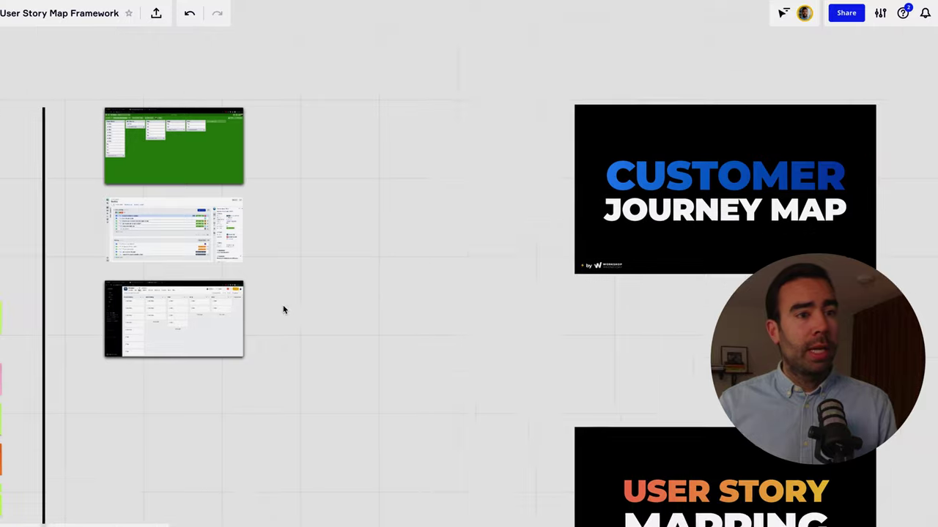
scroll(283, 309, "up", 5)
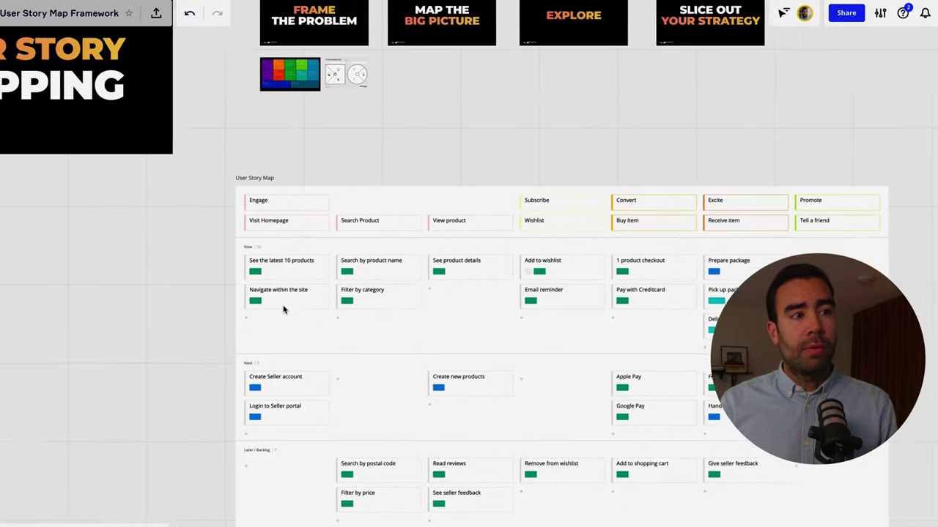
scroll(283, 309, "right", 2)
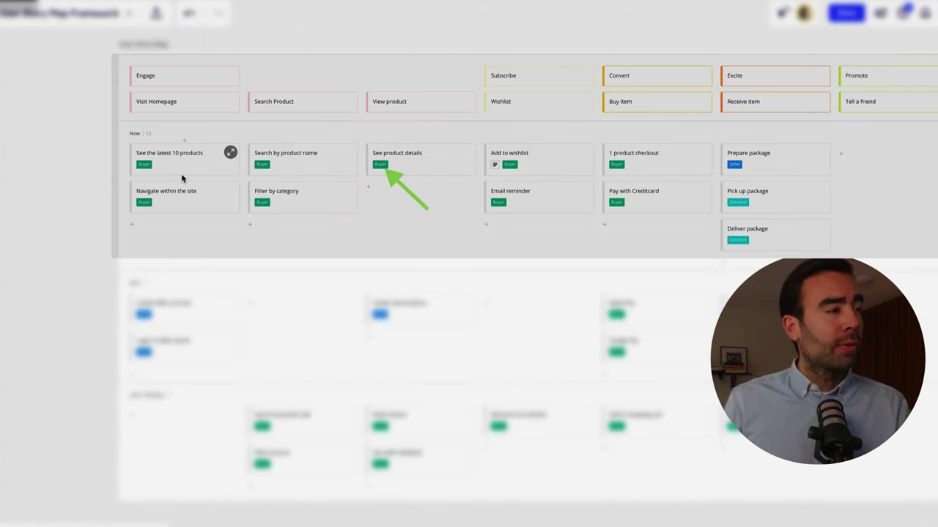
scroll(312, 182, "right", 2)
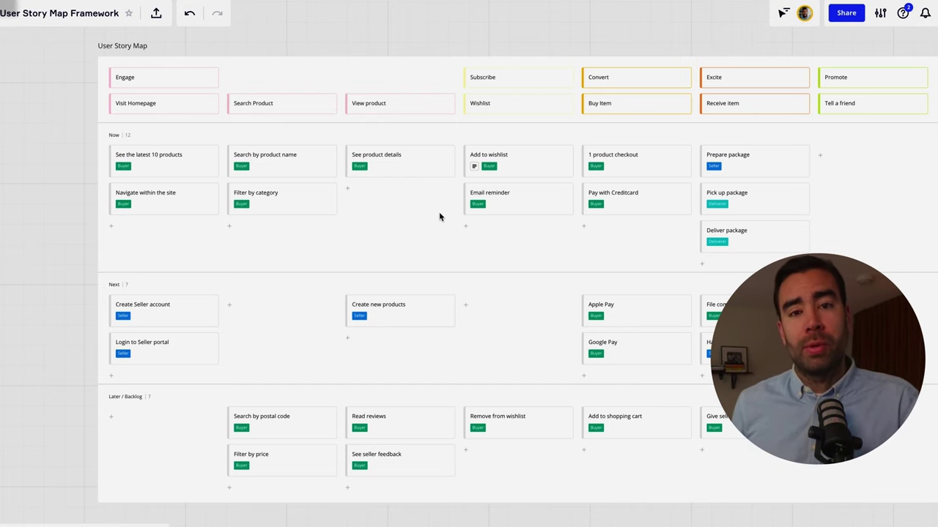
scroll(311, 181, "left", 2)
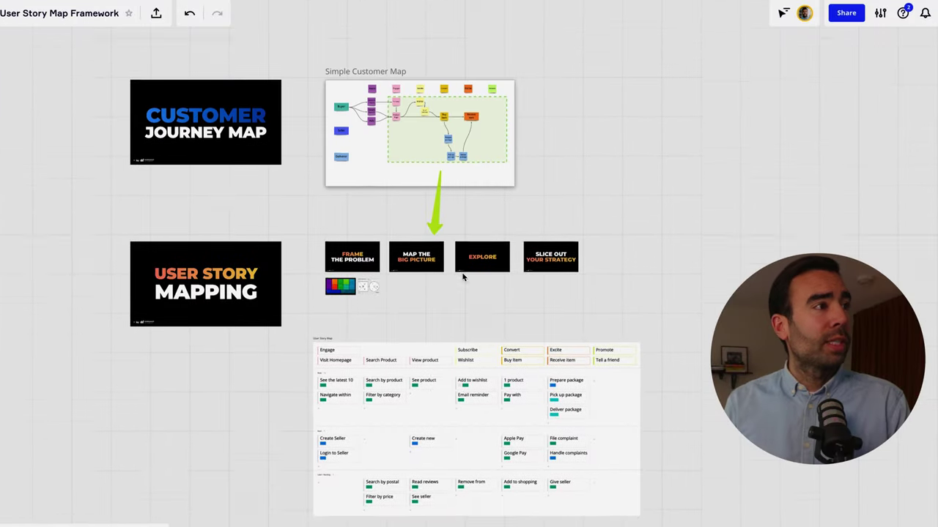
scroll(434, 189, "up", 5)
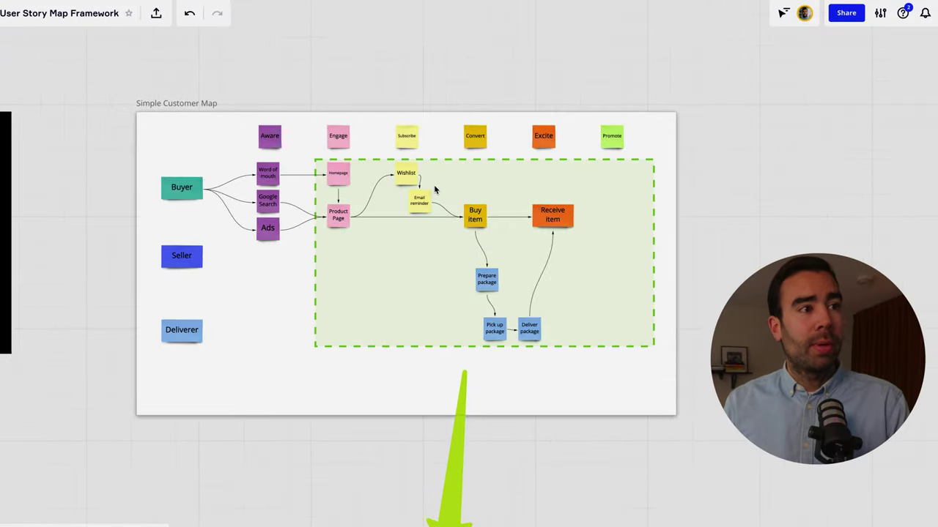
scroll(435, 188, "down", 5)
scroll(460, 259, "down", 10)
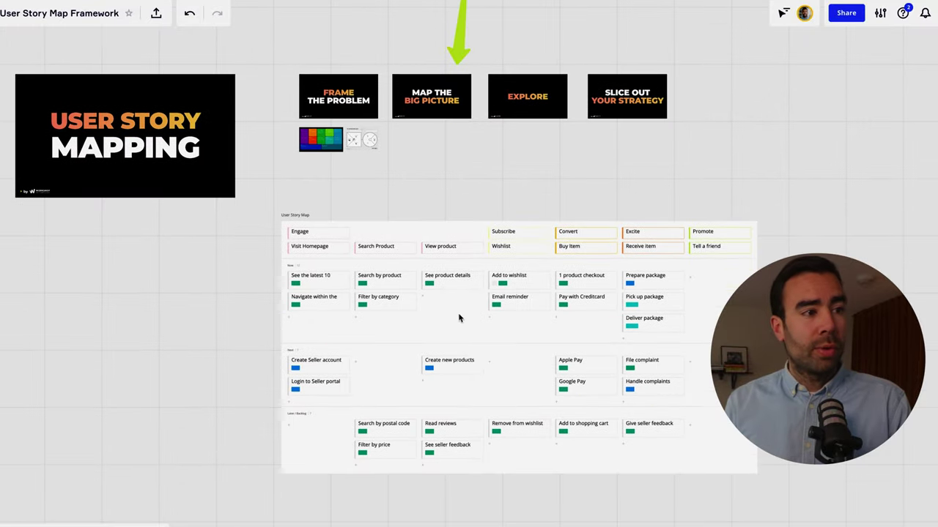
scroll(465, 357, "up", 5)
scroll(467, 357, "up", 8)
scroll(467, 356, "left", 4)
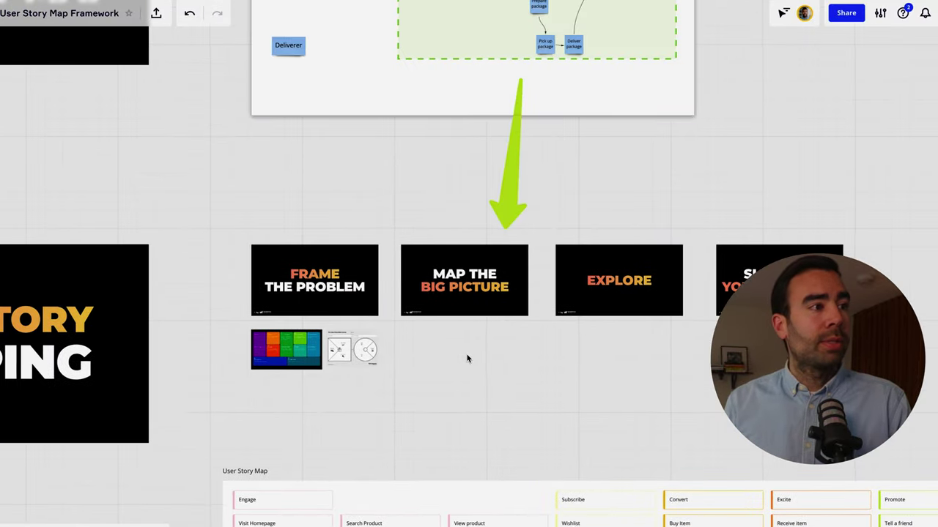
Step: Examine the lean canvas and the Value Proposition Canvas in the Frame the Problem section, including their individual fields
scroll(449, 268, "up", 5)
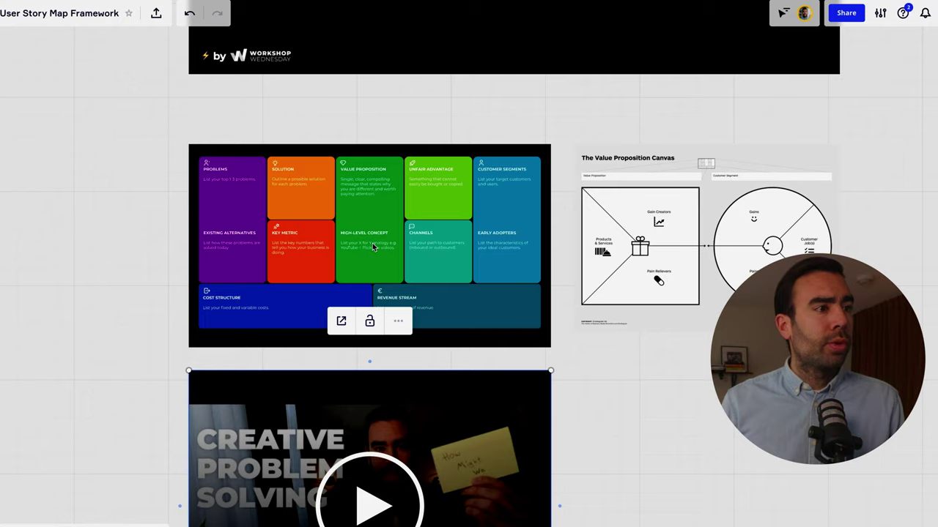
scroll(372, 247, "up", 5)
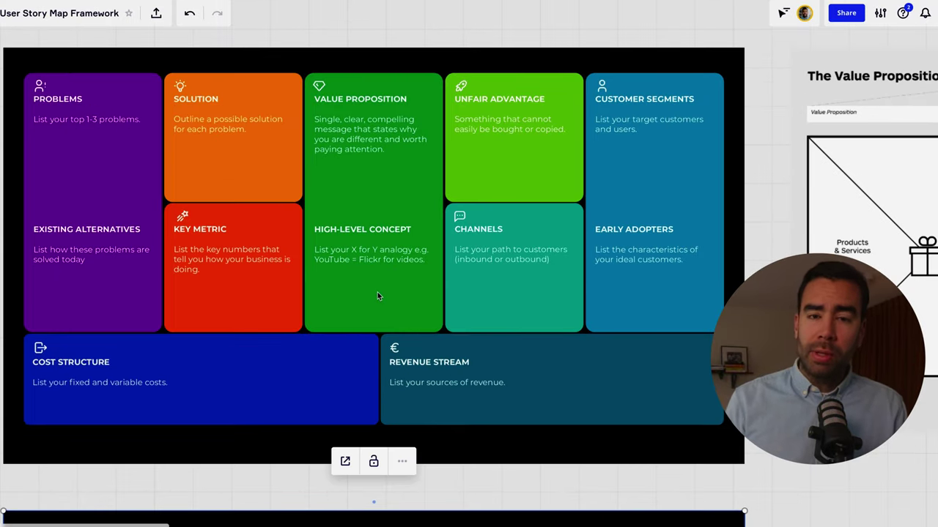
scroll(377, 292, "down", 3)
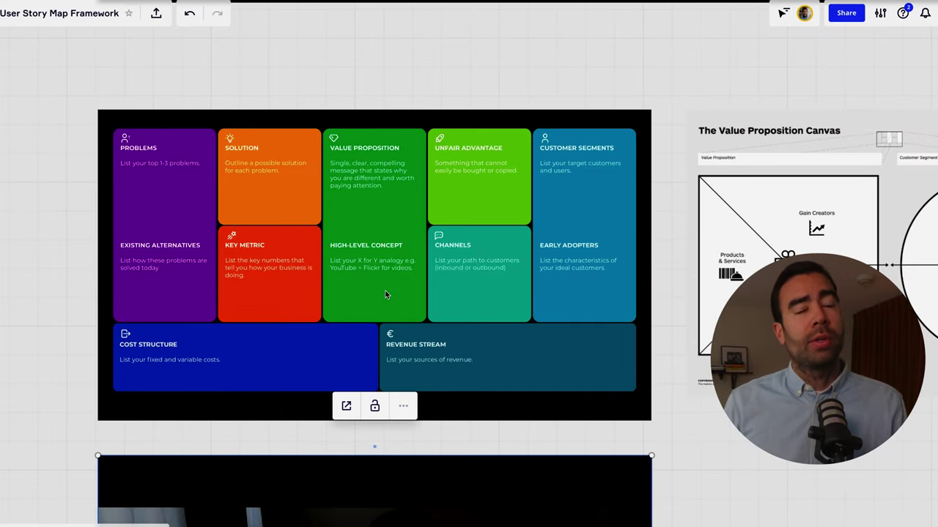
scroll(386, 295, "right", 10)
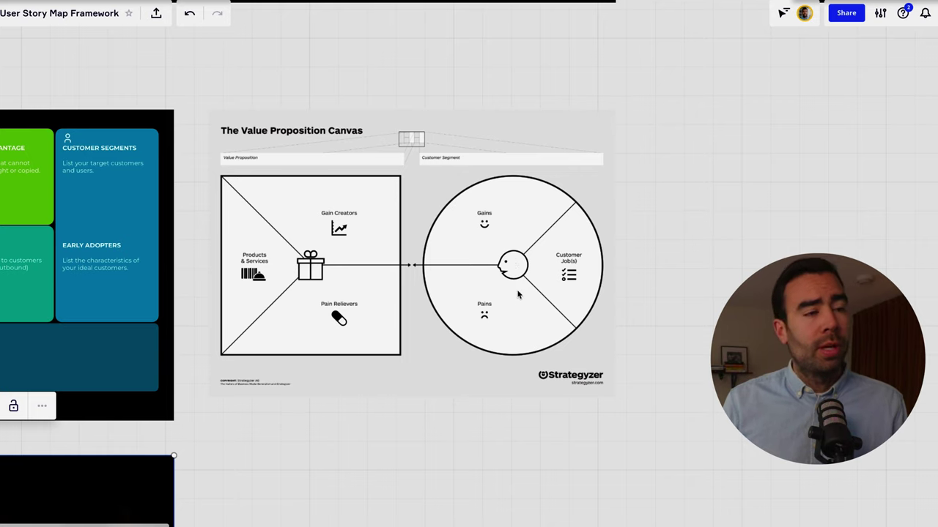
scroll(440, 293, "up", 1)
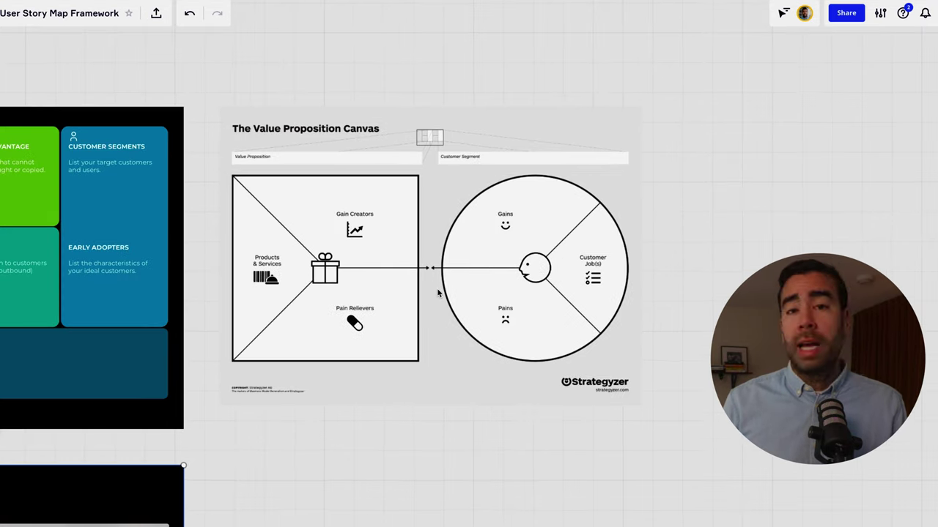
scroll(351, 272, "up", 3)
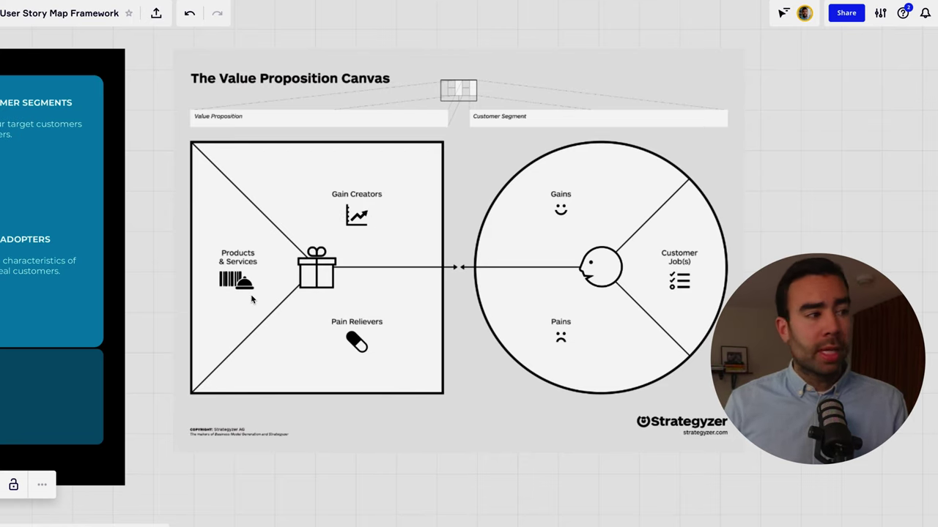
scroll(252, 298, "down", 2)
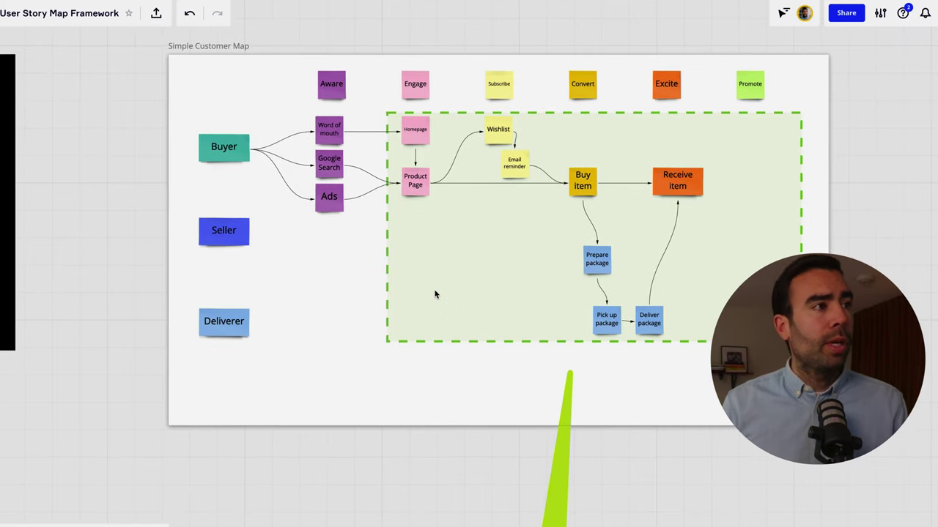
Step: Insert the pre-filled User Story Map Framework template from the template library onto the board
scroll(435, 294, "right", 2)
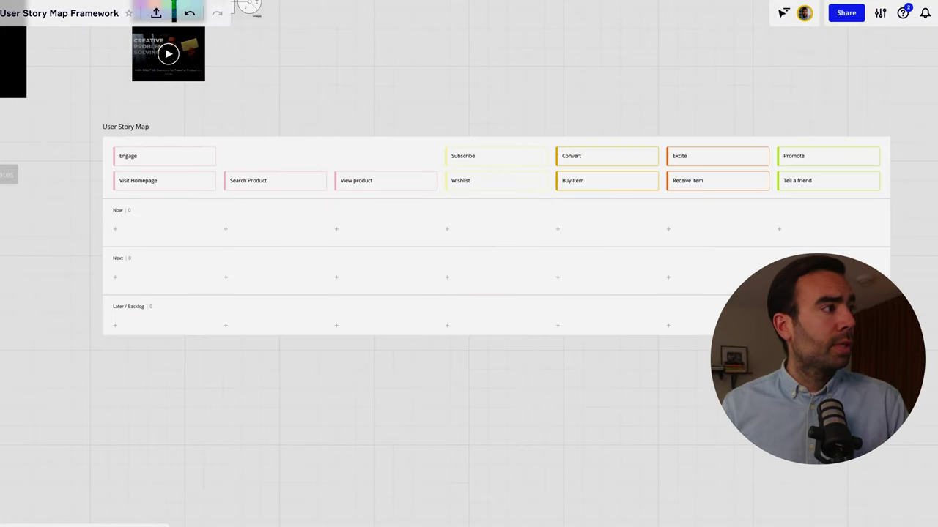
left_click(8, 174)
left_click(393, 56)
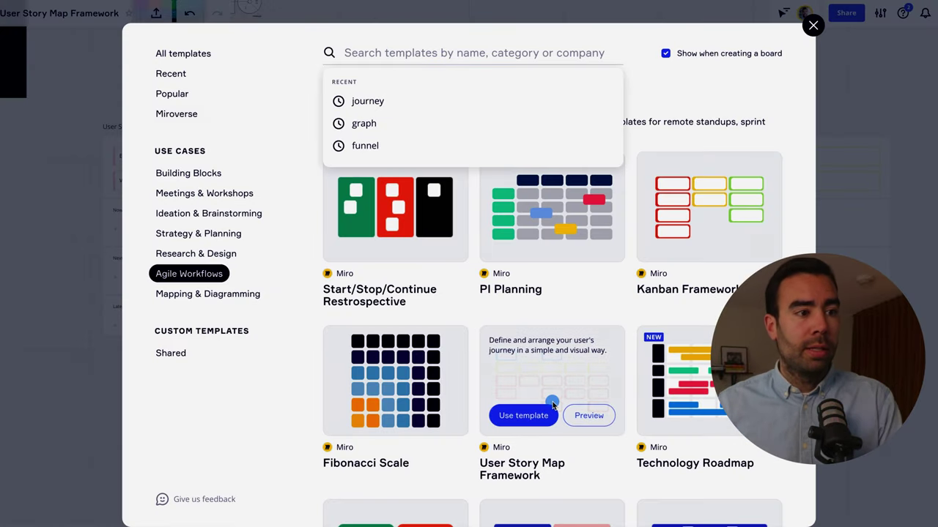
left_click(545, 399)
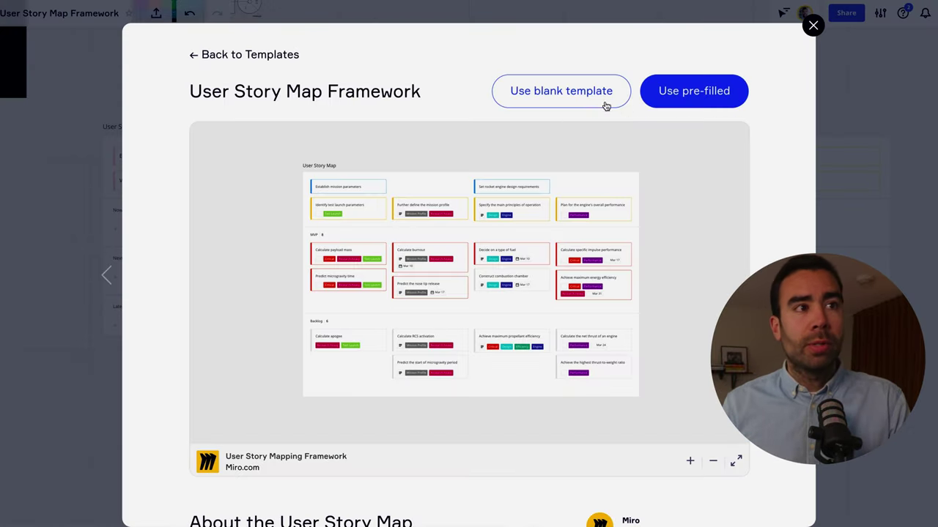
left_click(690, 99)
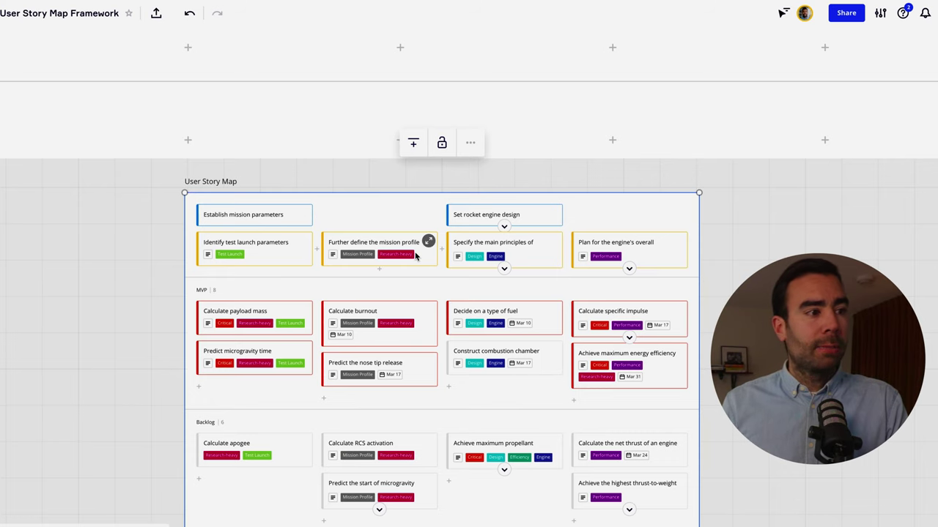
Step: Delete the sample User Story Map containing the mission and rocket engine cards from the board
left_click(189, 13)
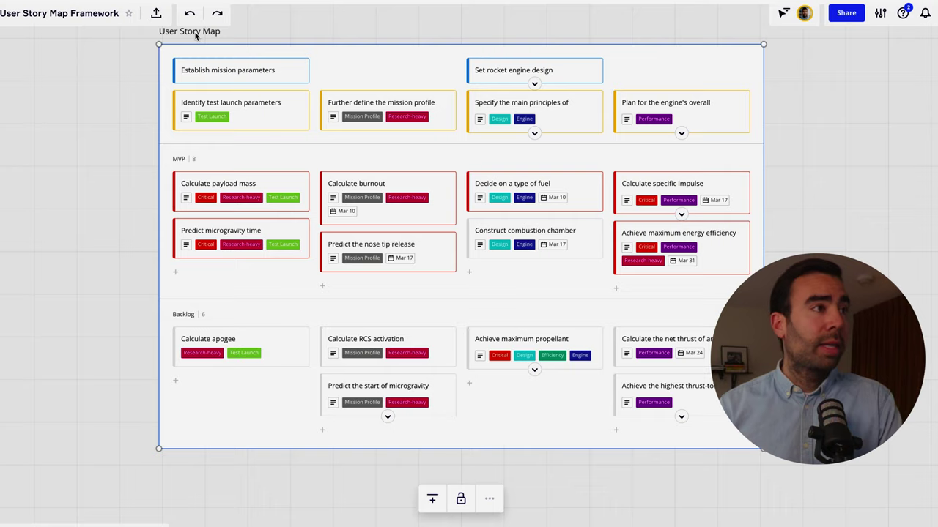
key("Delete")
scroll(339, 169, "up", 3)
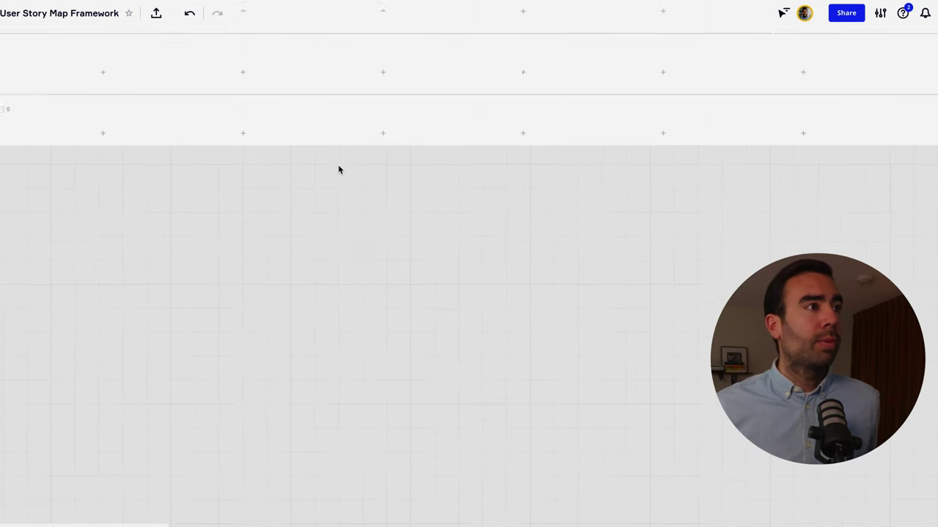
key("ctrl+z")
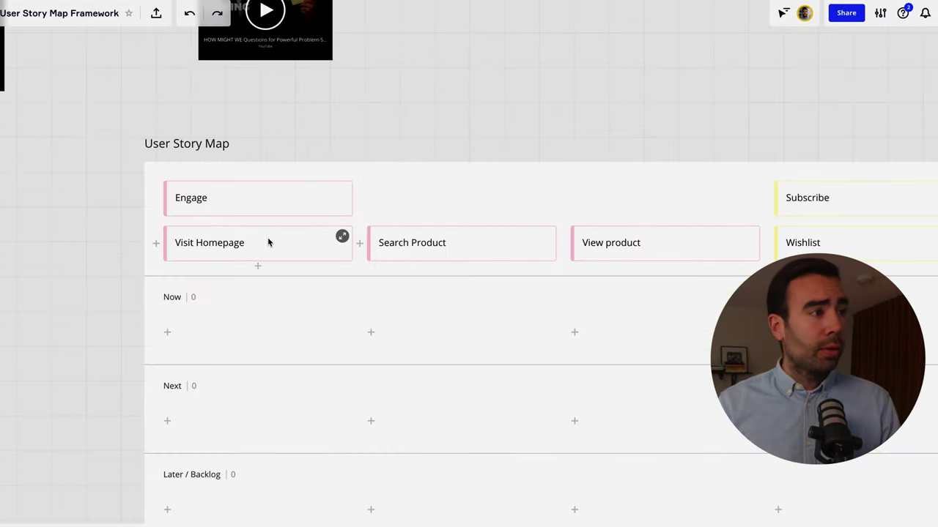
Step: Compare the User Story Map's Engage, Subscribe and Convert activities and the steps beneath them with the stages of the Simple Customer Map
scroll(268, 242, "down", 2)
scroll(417, 262, "right", 3)
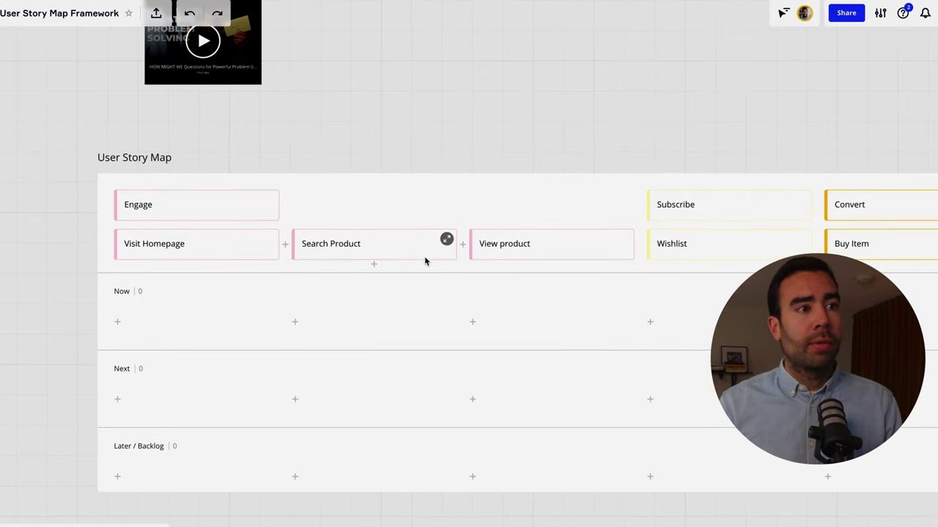
scroll(424, 249, "right", 5)
scroll(423, 247, "down", 5)
scroll(423, 247, "up", 5)
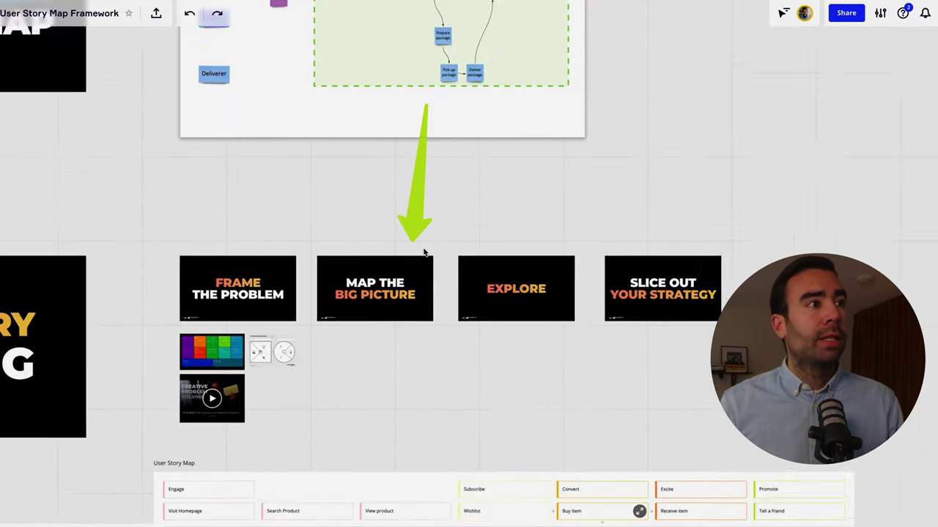
scroll(423, 252, "up", 5)
scroll(356, 174, "up", 5)
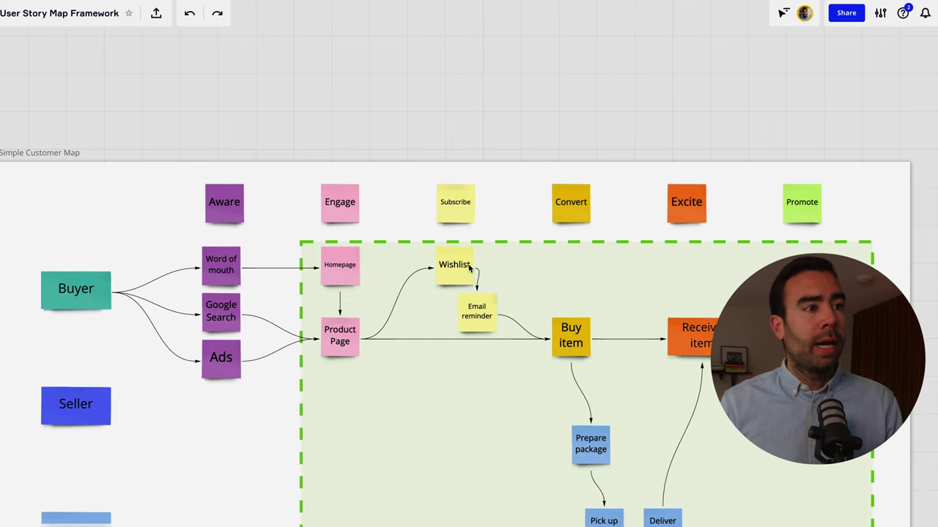
scroll(469, 268, "down", 3)
scroll(470, 268, "right", 2)
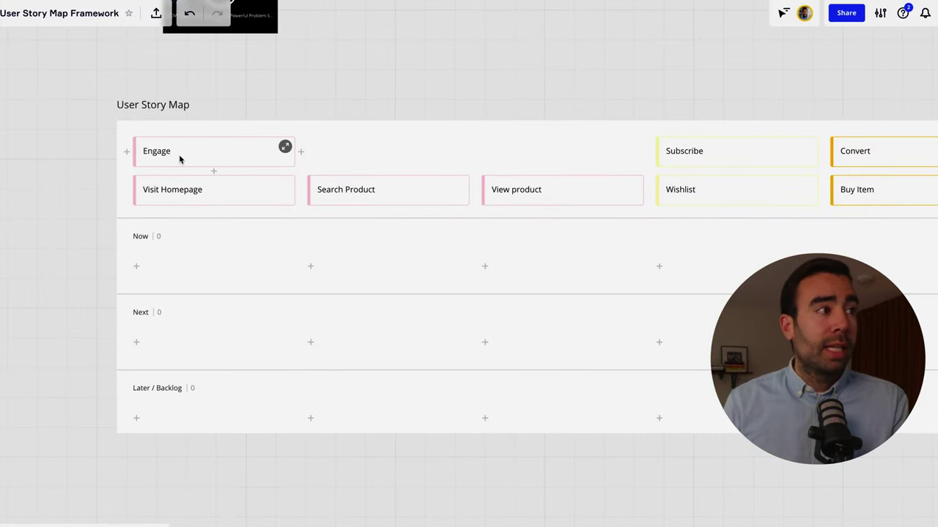
scroll(198, 159, "right", 2)
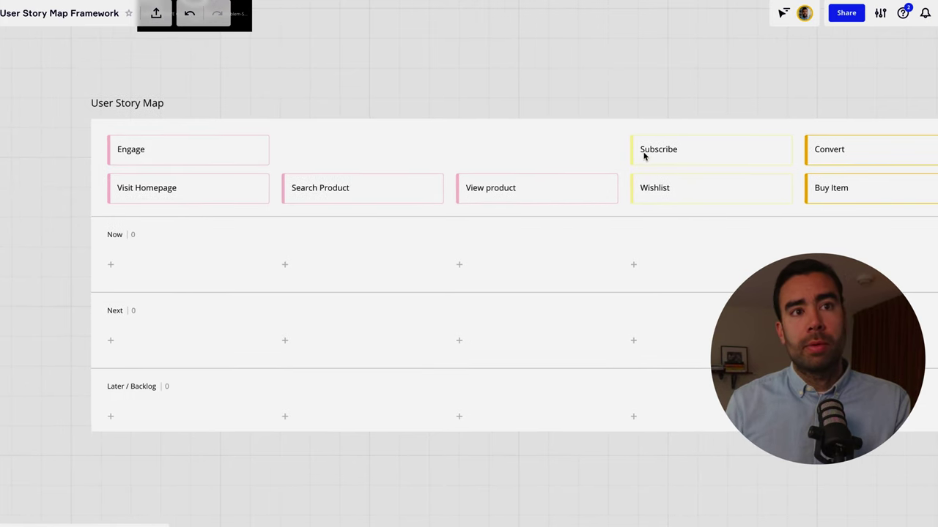
scroll(532, 144, "right", 2)
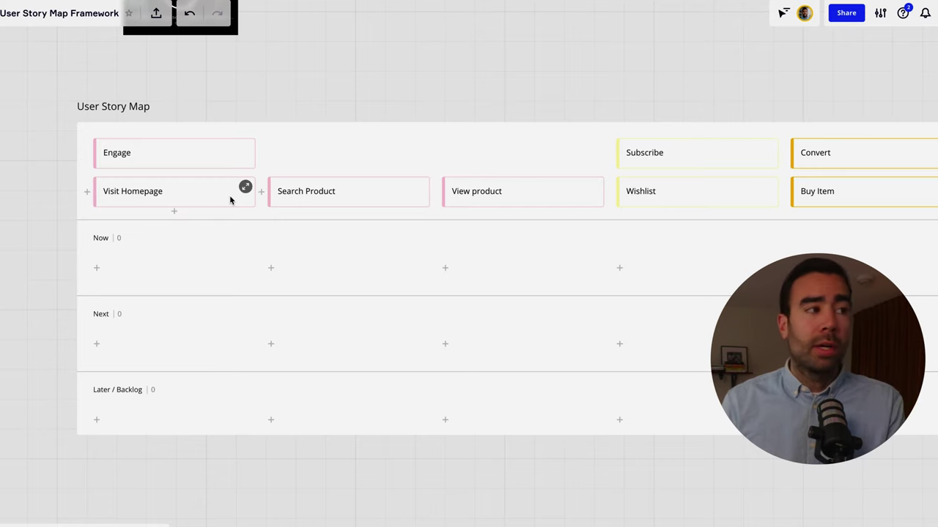
Step: Trace the Simple Customer Map's dashed-area flow from Homepage to Receive item down to the empty User Story Map
scroll(229, 195, "right", 10)
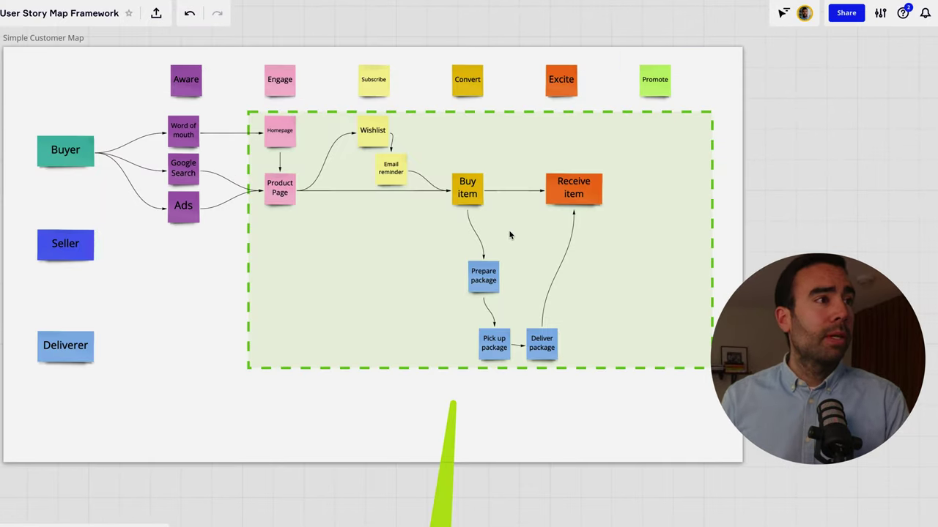
scroll(511, 235, "down", 5)
scroll(510, 235, "down", 5)
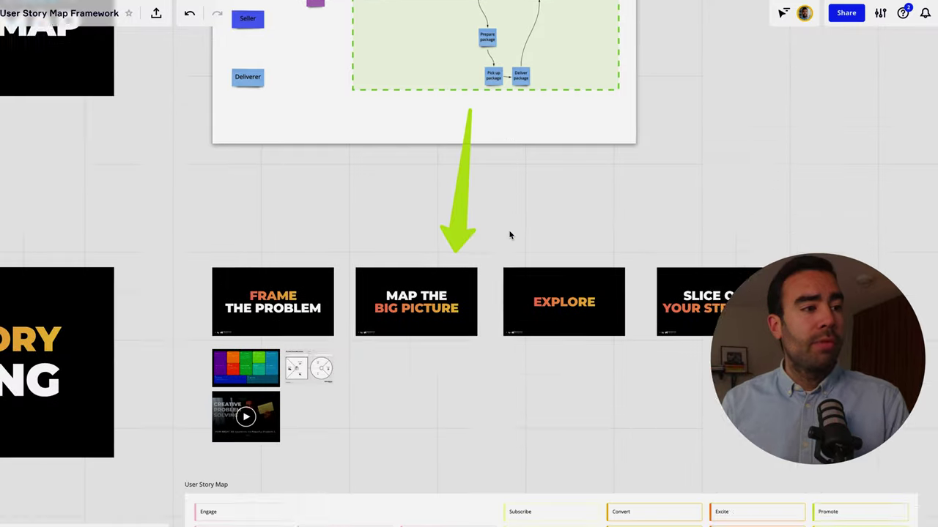
scroll(511, 236, "down", 3)
scroll(498, 247, "up", 5)
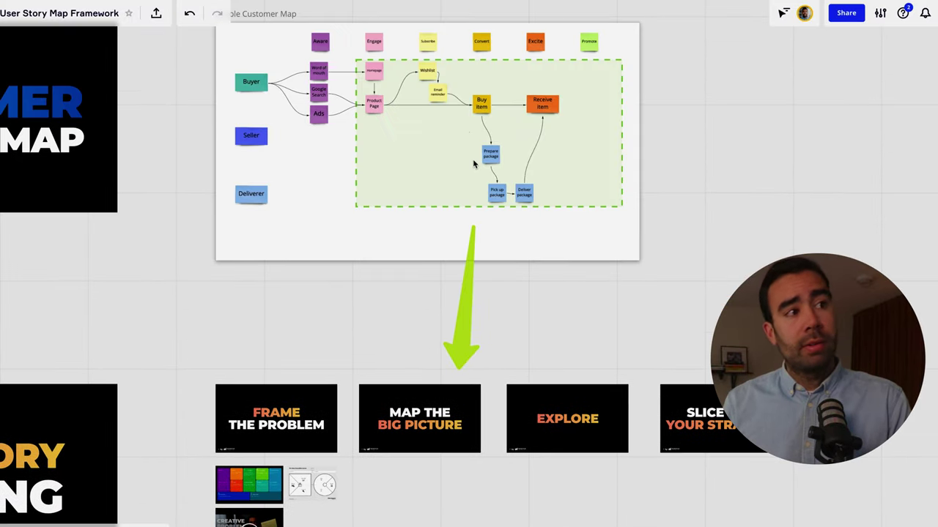
scroll(473, 356, "down", 10)
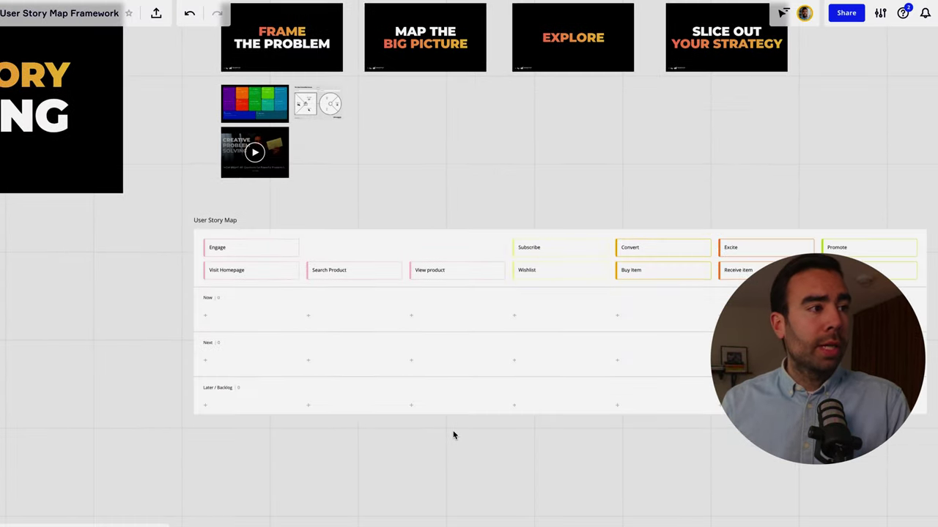
Step: Examine the User Story Map's two header rows from Engage and Visit Homepage through to Promote and Tell a friend
scroll(454, 433, "up", 3)
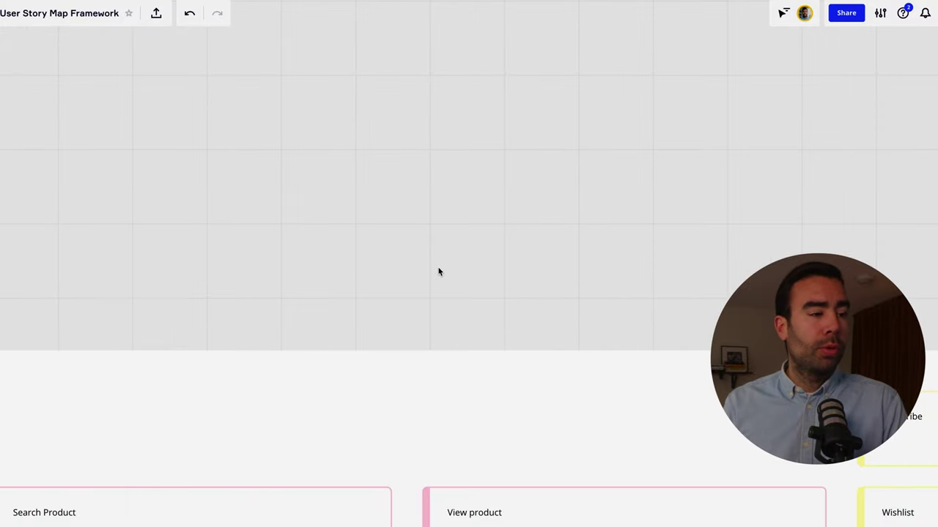
scroll(438, 272, "down", 5)
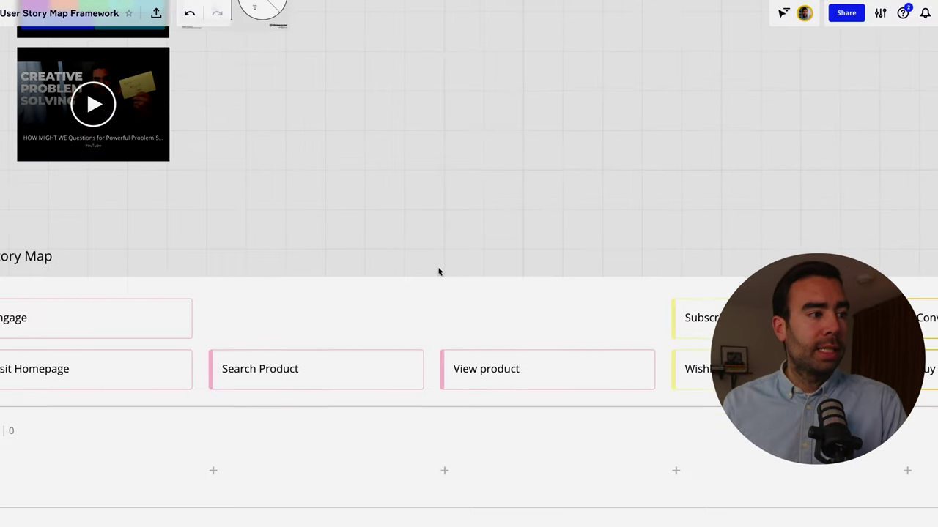
scroll(438, 272, "down", 3)
scroll(438, 272, "right", 2)
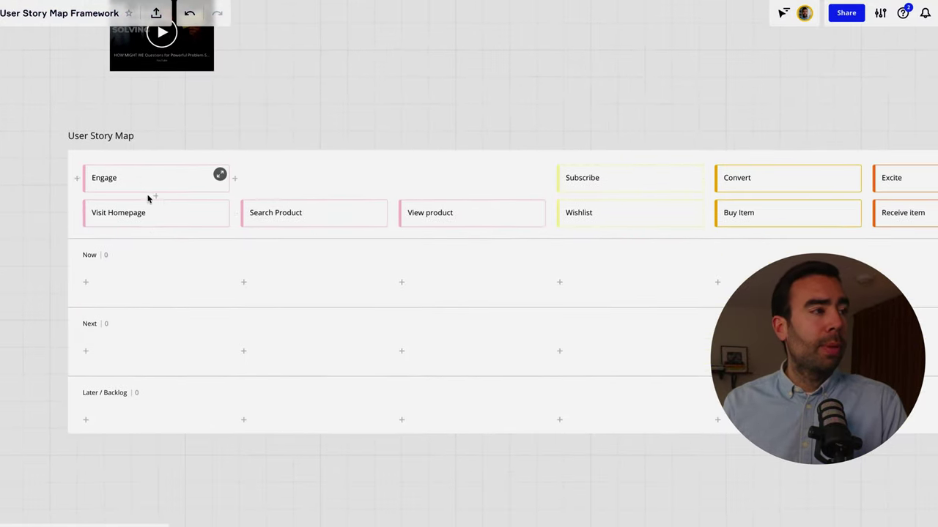
scroll(170, 198, "right", 10)
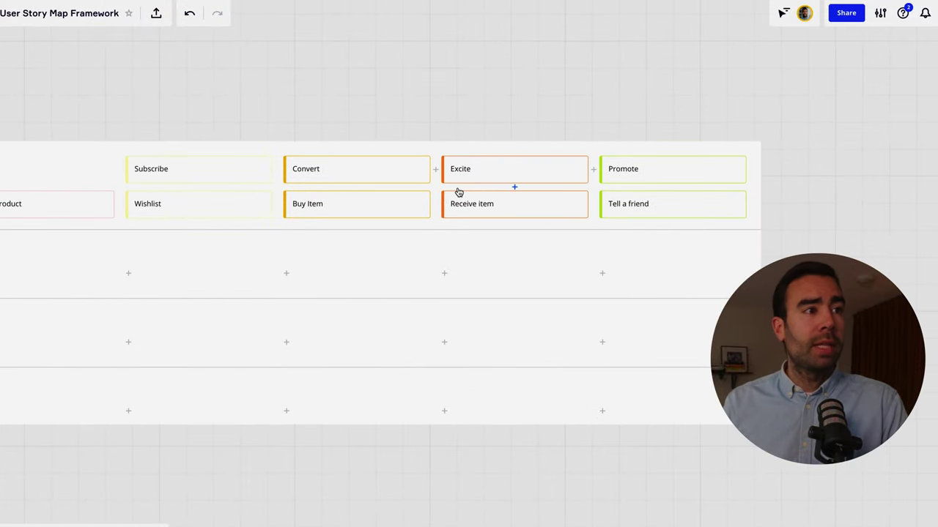
scroll(458, 192, "left", 1)
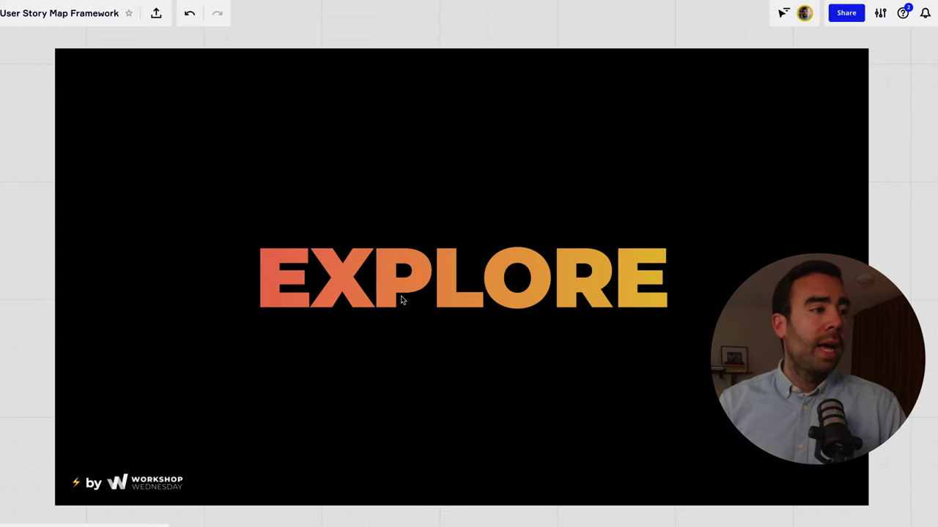
Step: Examine the Explore phase and the Buyer and Seller stories in the Now row under Visit Homepage, Search Product and View product
scroll(401, 300, "down", 5)
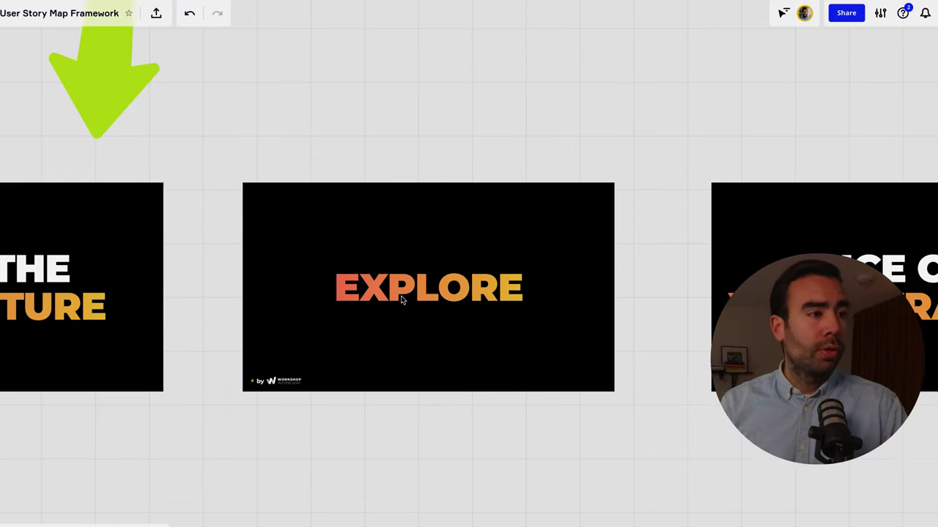
left_click(401, 300)
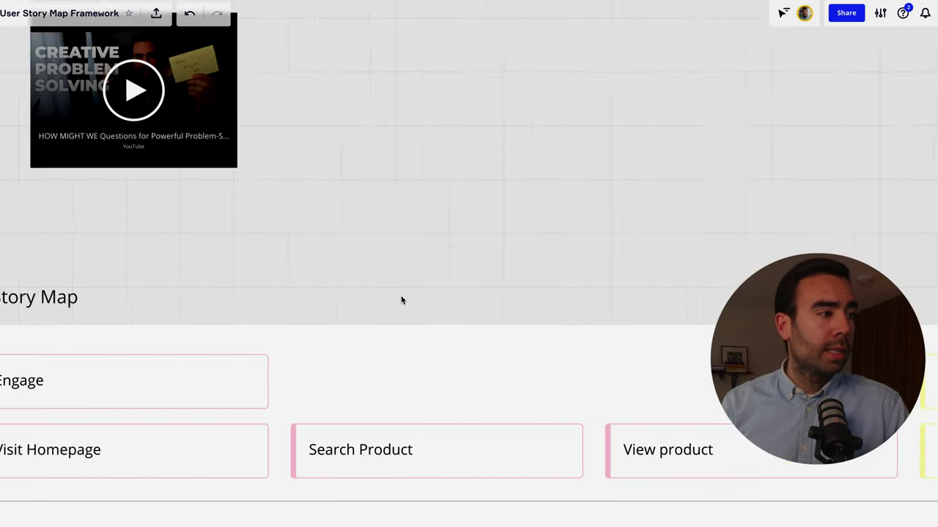
scroll(402, 300, "down", 10)
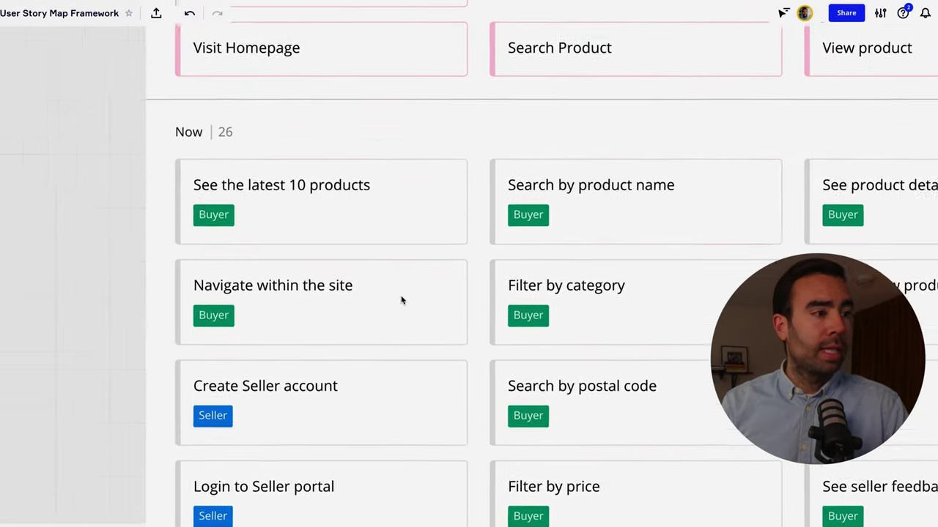
scroll(401, 300, "up", 5)
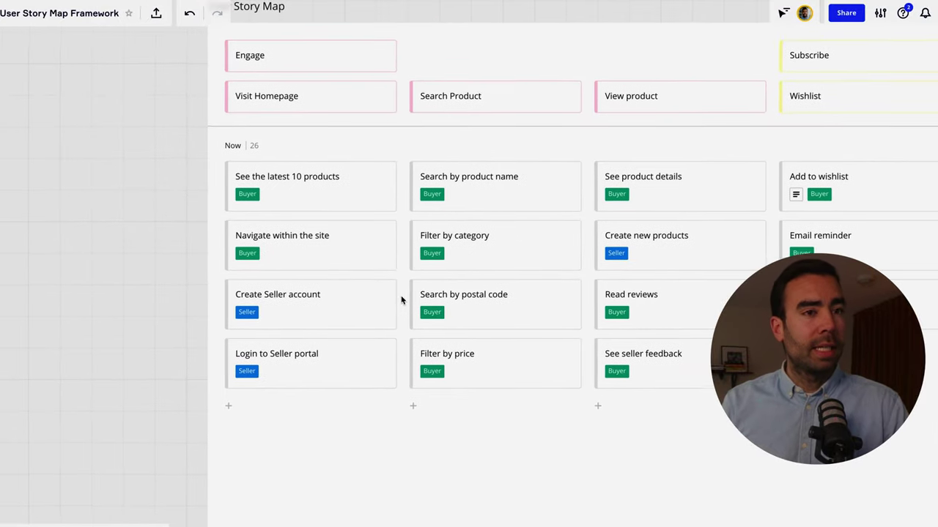
scroll(402, 300, "right", 2)
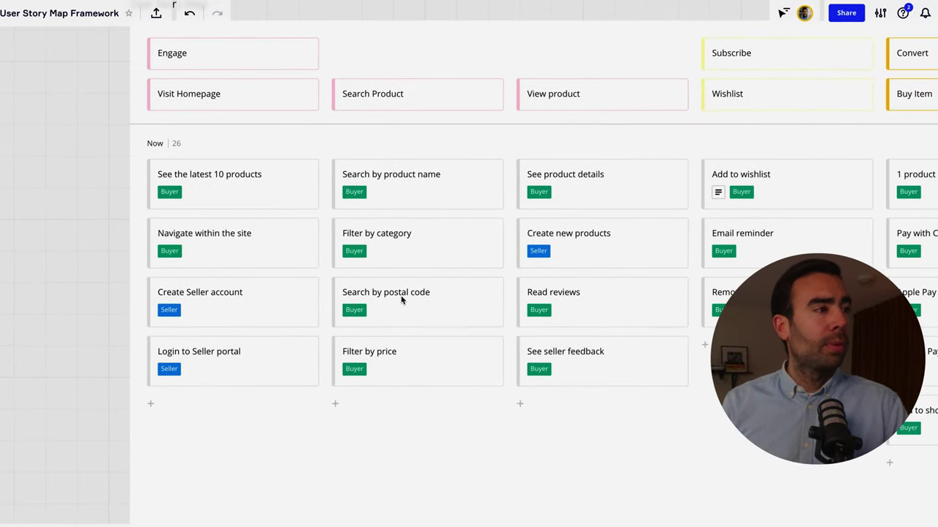
scroll(401, 300, "right", 2)
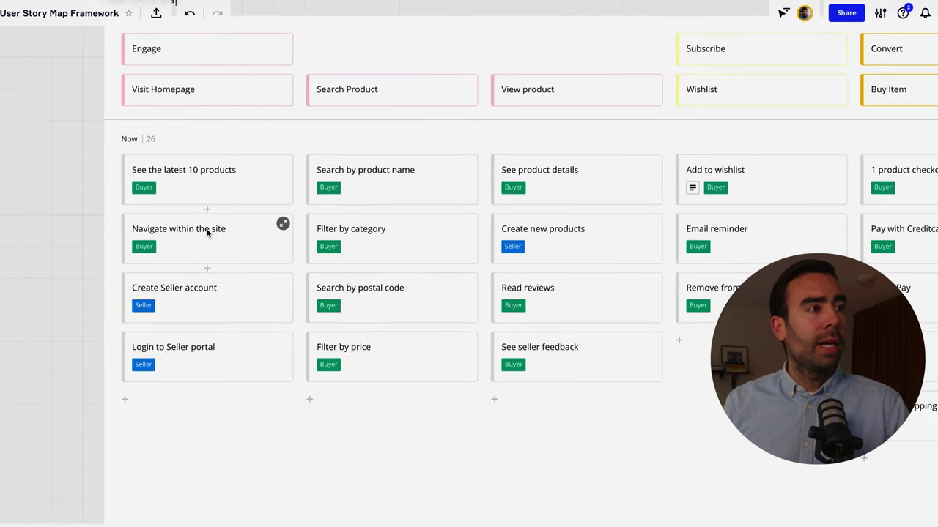
scroll(208, 232, "left", 2)
scroll(281, 212, "up", 3)
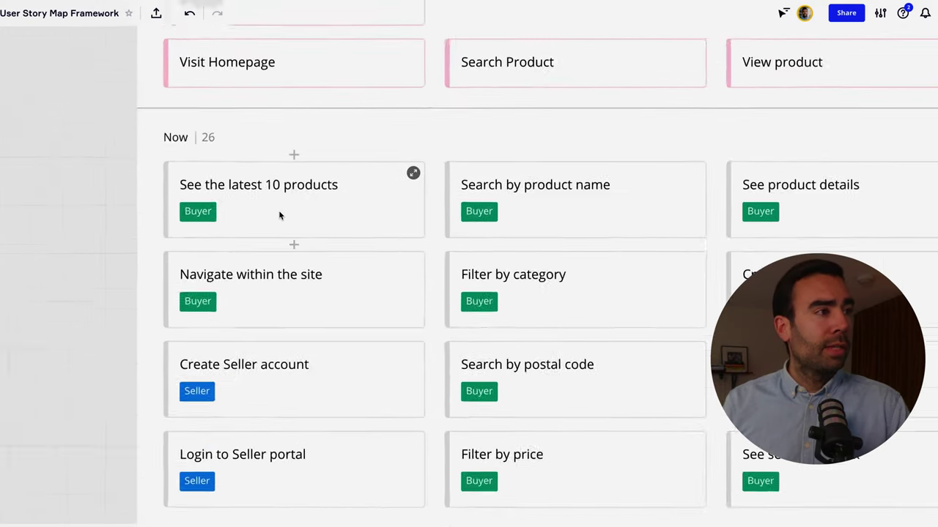
scroll(281, 213, "up", 2)
scroll(275, 216, "down", 2)
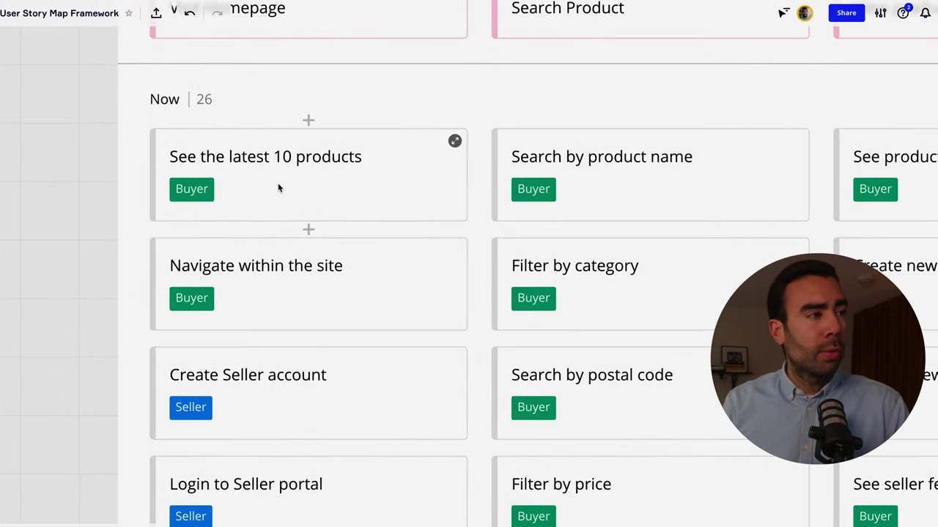
scroll(292, 185, "down", 2)
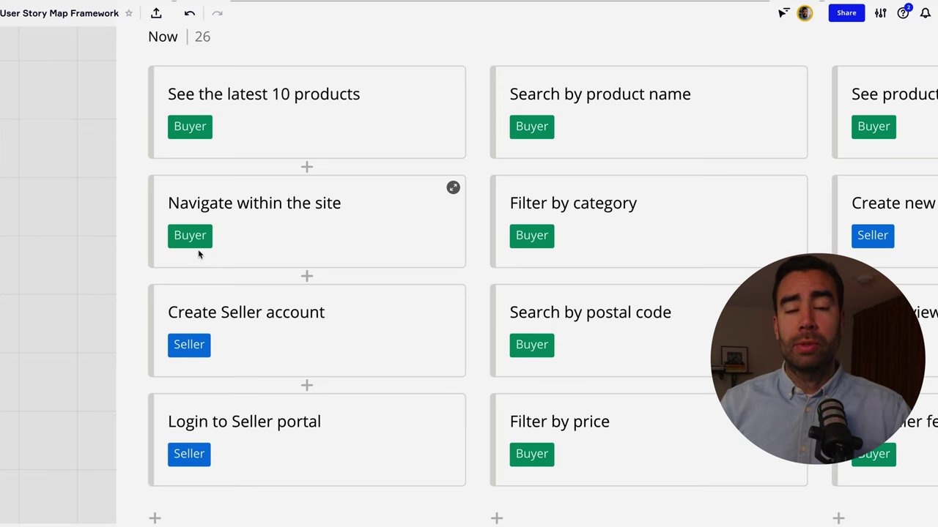
key("shift+1")
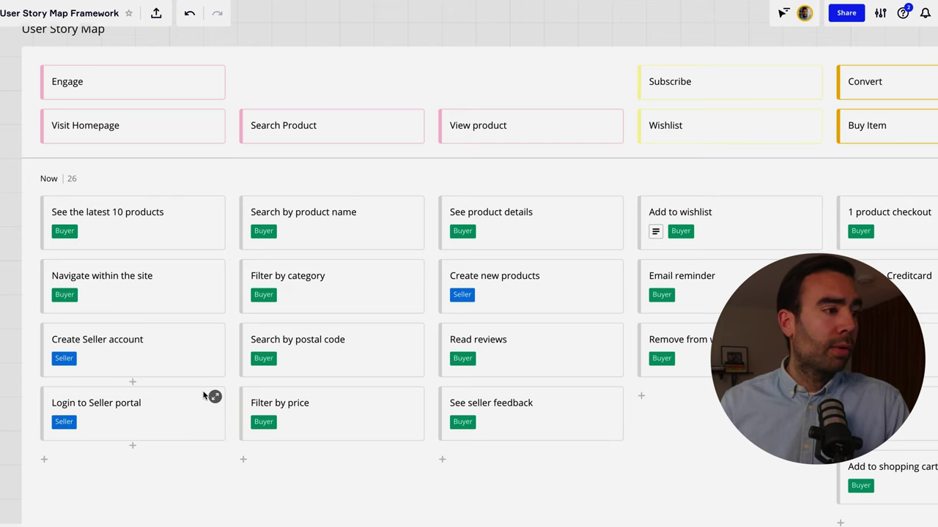
Step: View the website wireframes below the User Story Map and search the template library for "wireframes"
scroll(202, 459, "down", 5)
scroll(203, 467, "down", 10)
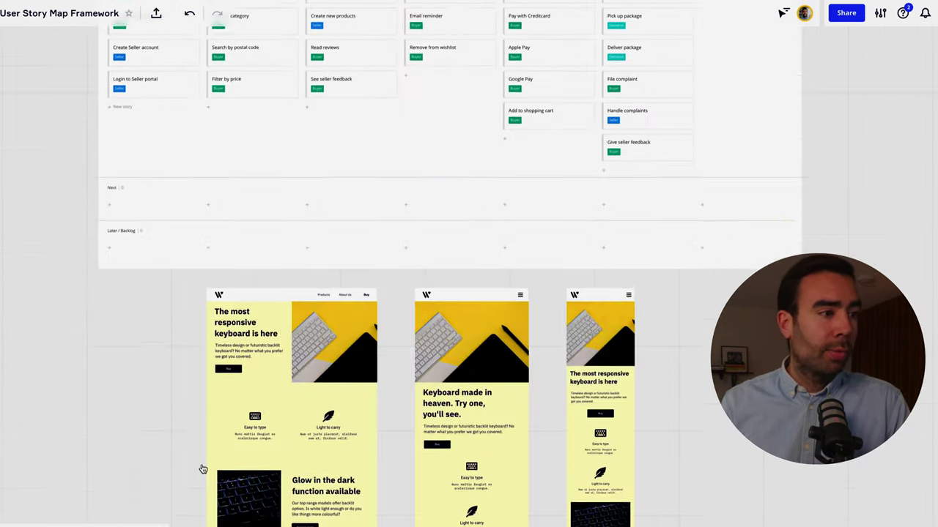
scroll(202, 468, "down", 5)
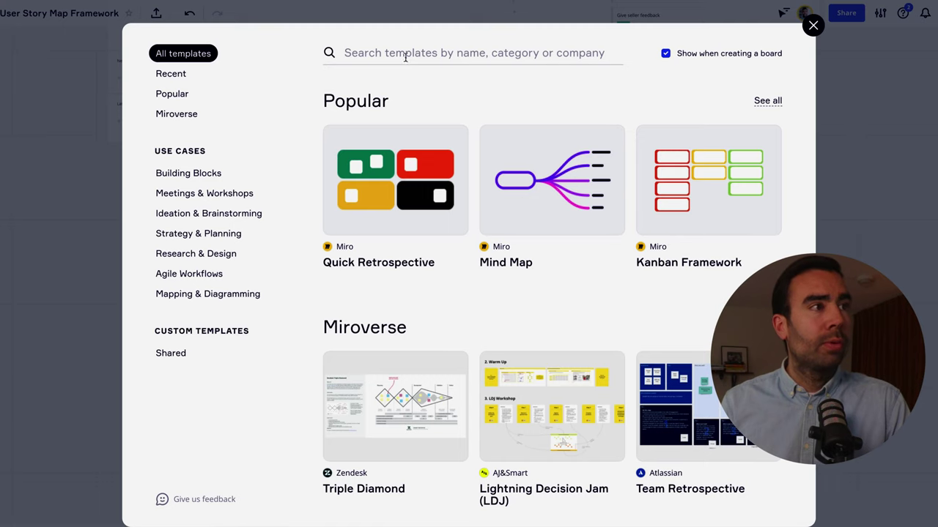
left_click(398, 51)
type("wireframes")
mouse_move(402, 220)
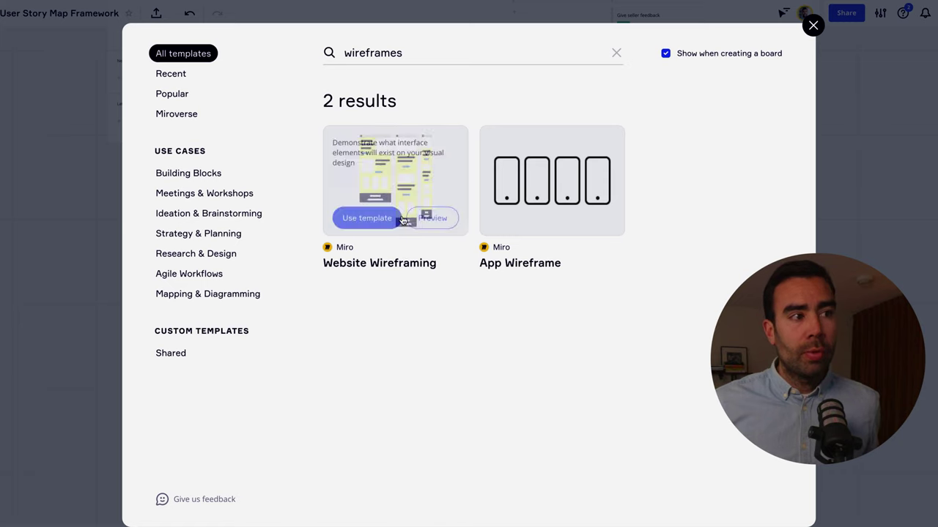
mouse_move(555, 221)
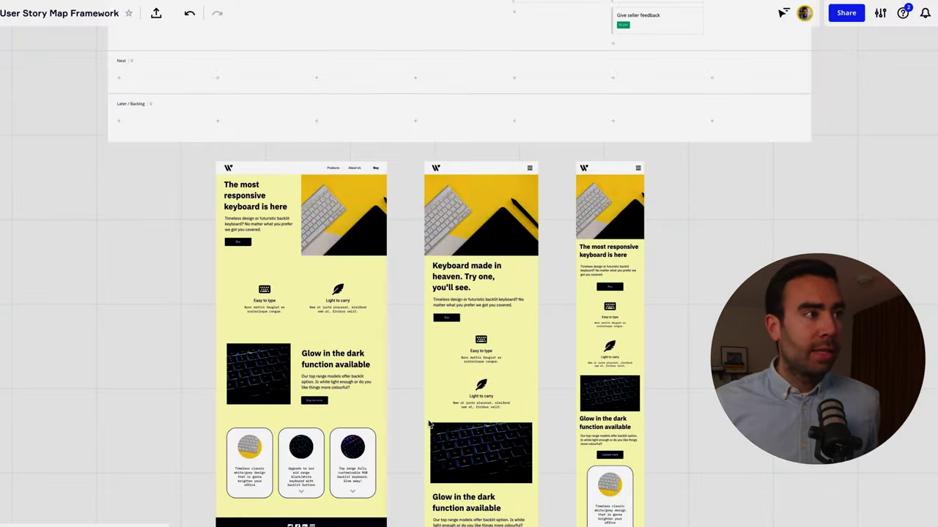
Step: Compare the keyboard website wireframes with the Now stories under Visit Homepage, including the "Navigate within the site" card
scroll(300, 258, "up", 5)
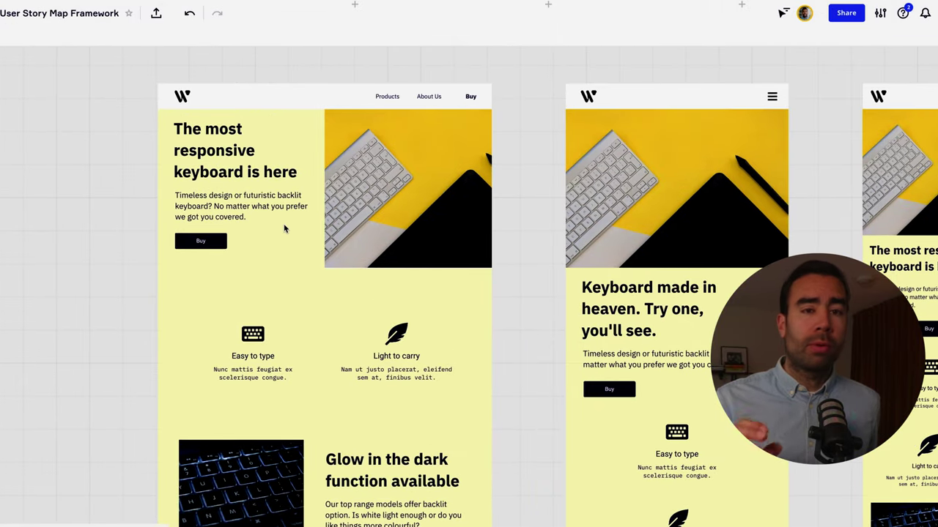
scroll(270, 196, "down", 5)
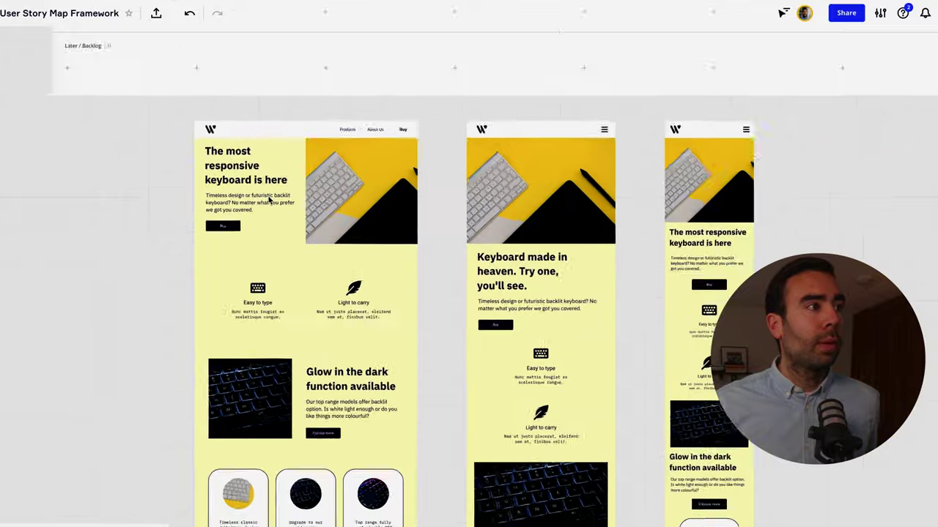
scroll(247, 150, "up", 3)
scroll(296, 157, "up", 5)
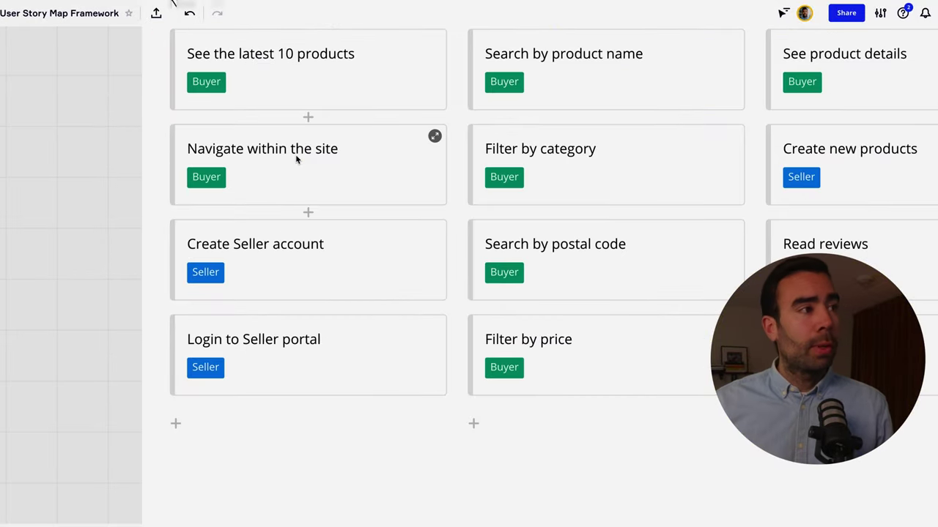
scroll(300, 170, "down", 1)
left_click(300, 170)
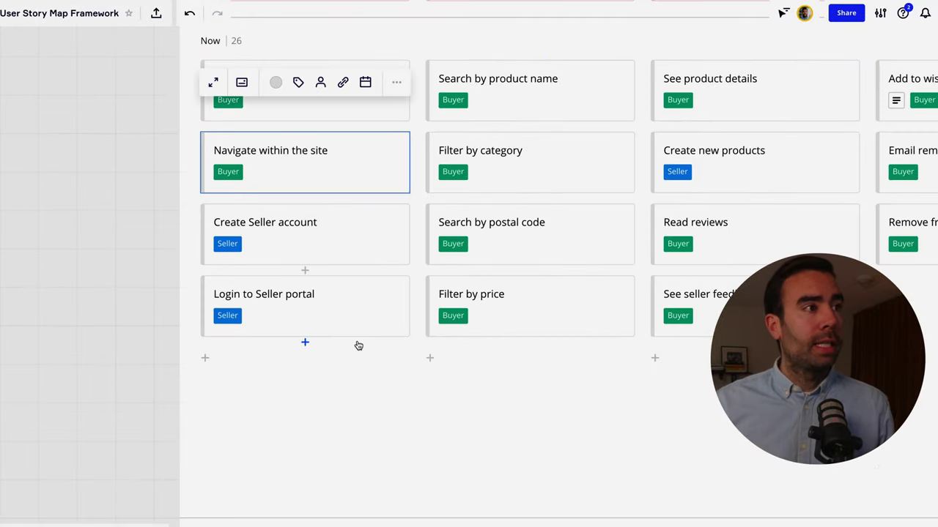
Step: Look over the lower part of the User Story Map and view the Slice Out Your Strategy slide
scroll(356, 345, "down", 5)
scroll(497, 314, "down", 2)
scroll(496, 313, "up", 10)
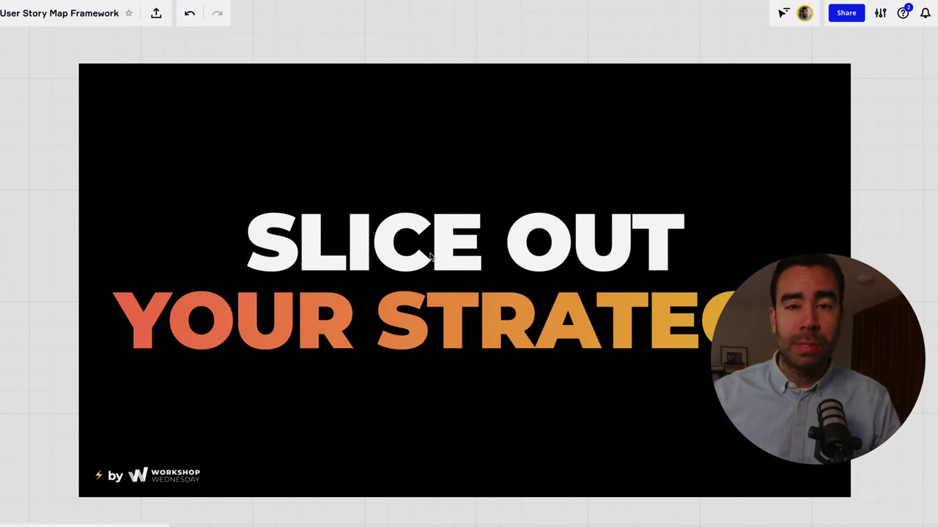
scroll(430, 255, "down", 5)
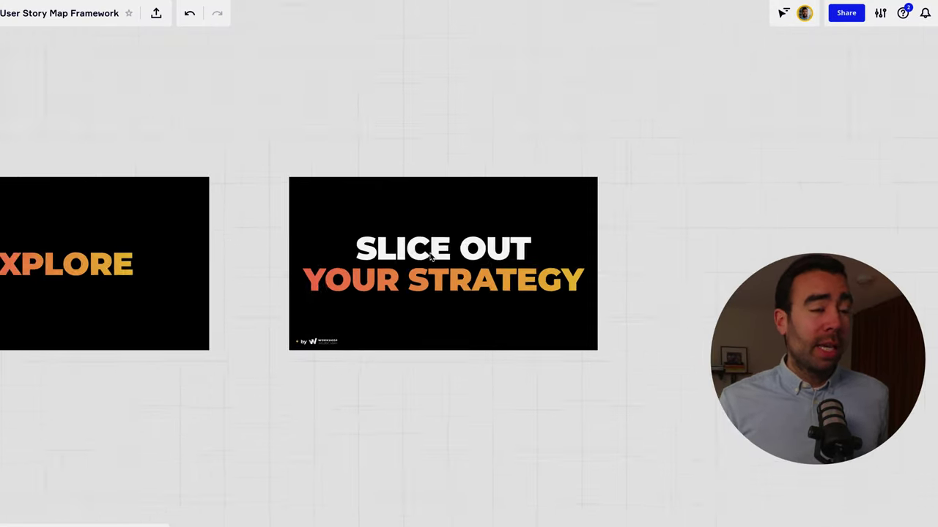
Step: Examine the Now, Next and Later / Backlog releases of the User Story Map, starting from the Slice Out Your Strategy slide
scroll(431, 256, "down", 3)
scroll(318, 383, "down", 5)
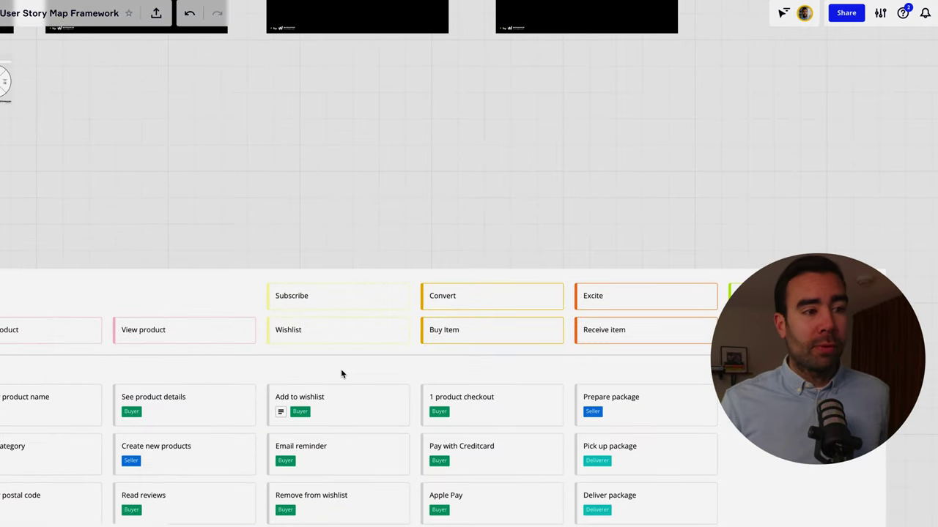
scroll(358, 376, "down", 5)
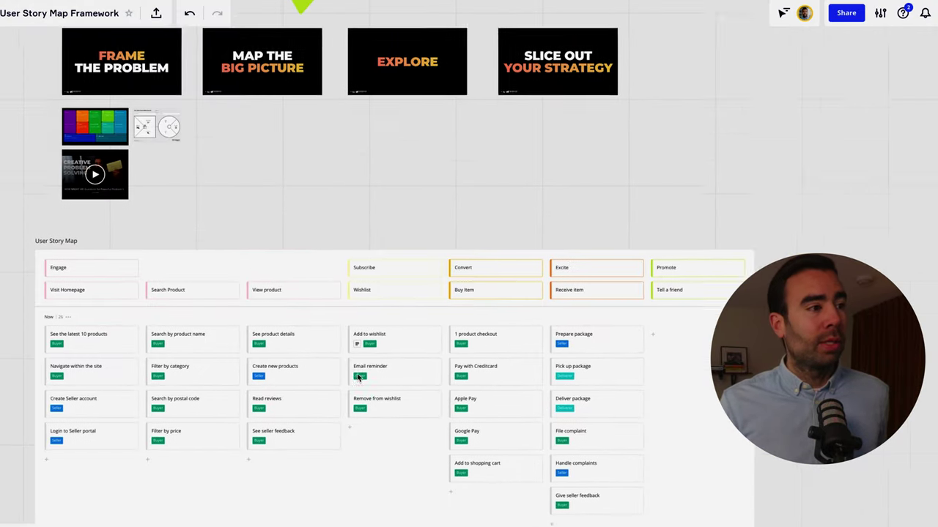
scroll(358, 377, "down", 2)
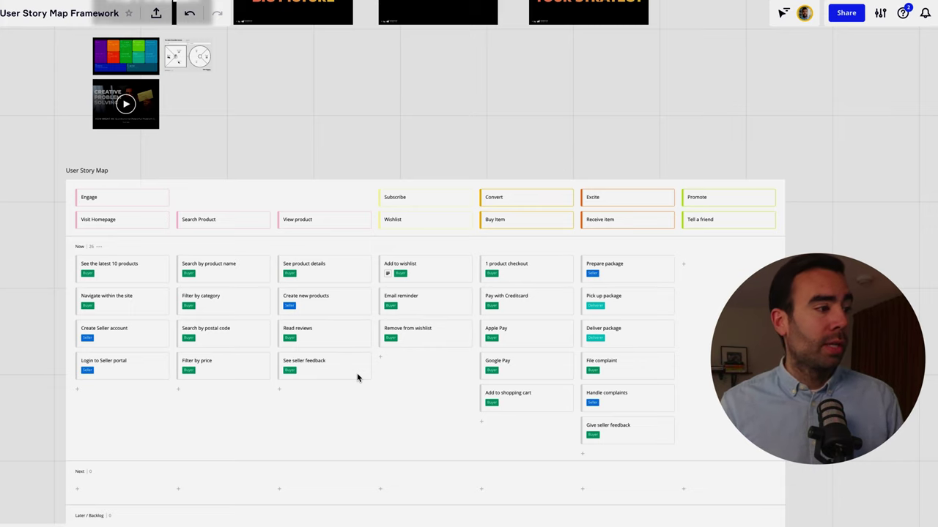
scroll(161, 201, "up", 10)
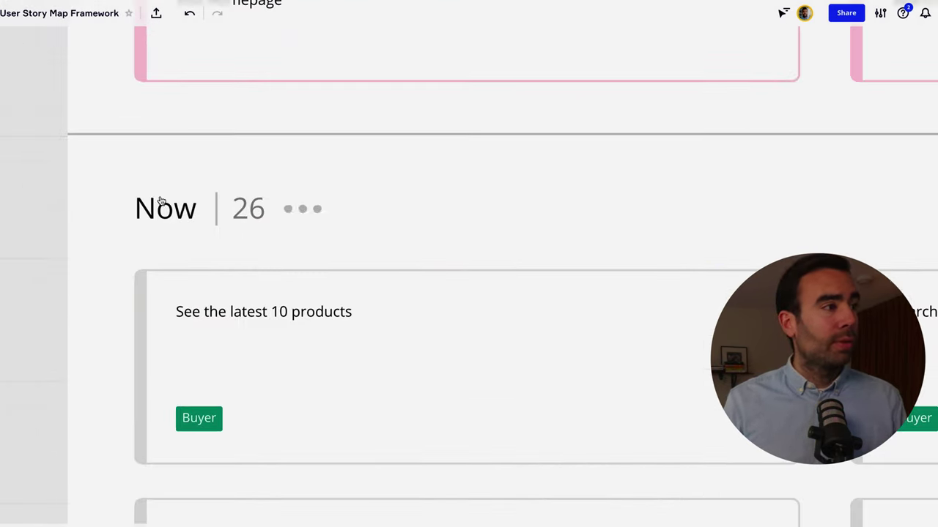
scroll(188, 216, "down", 8)
scroll(183, 293, "down", 1)
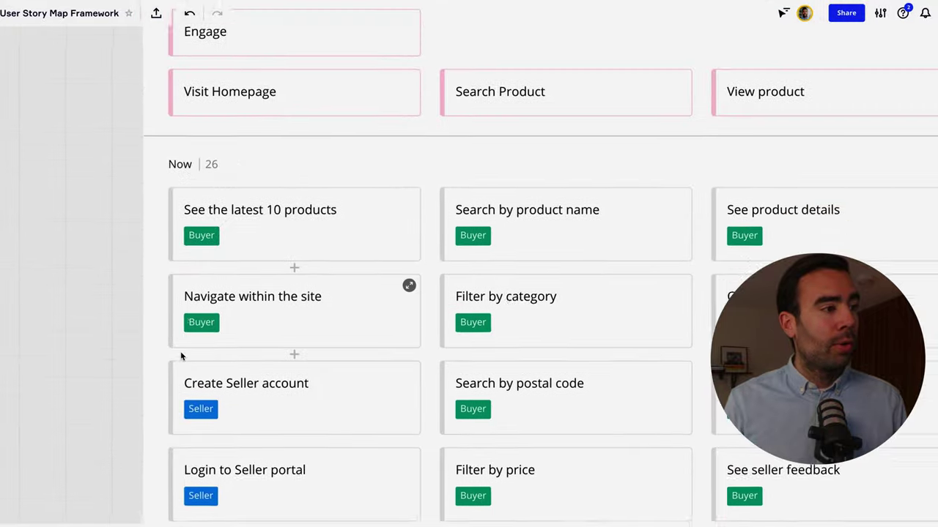
scroll(181, 357, "down", 10)
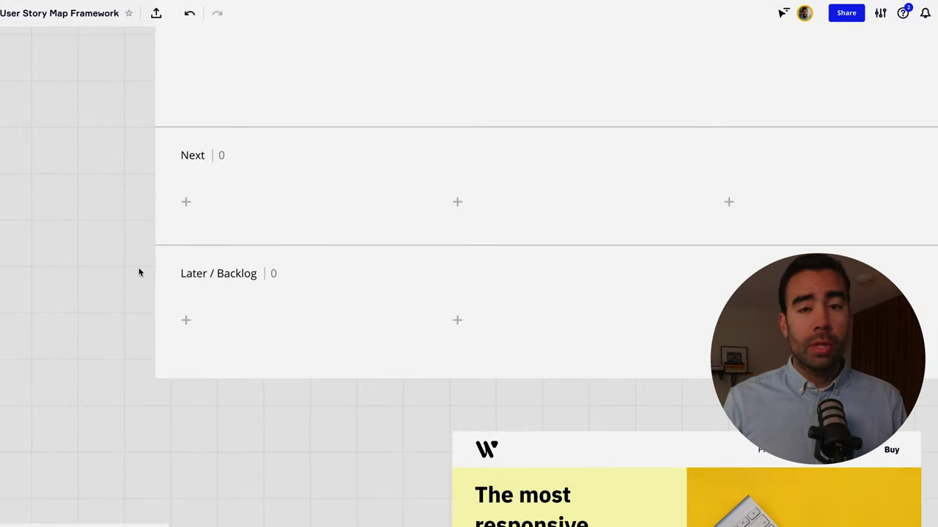
Step: Add a new release below Later / Backlog and delete that release again
left_click(291, 275)
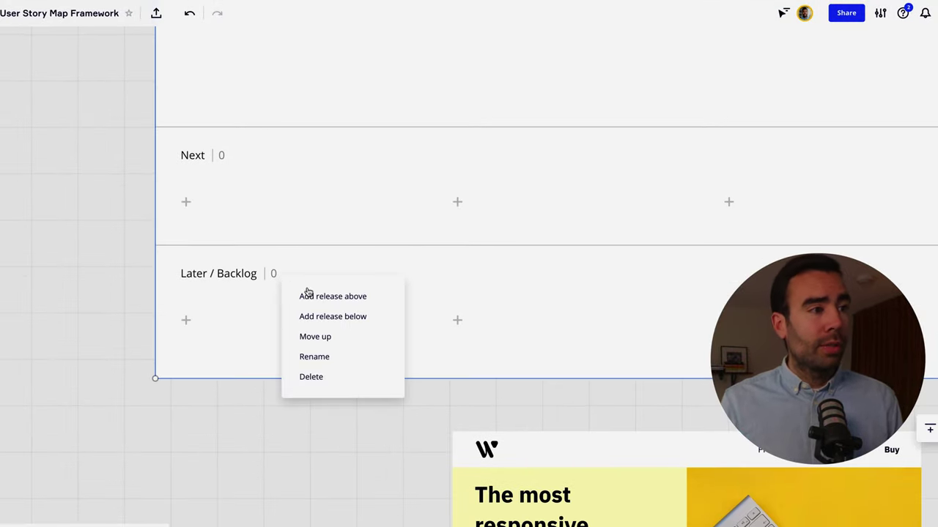
left_click(331, 317)
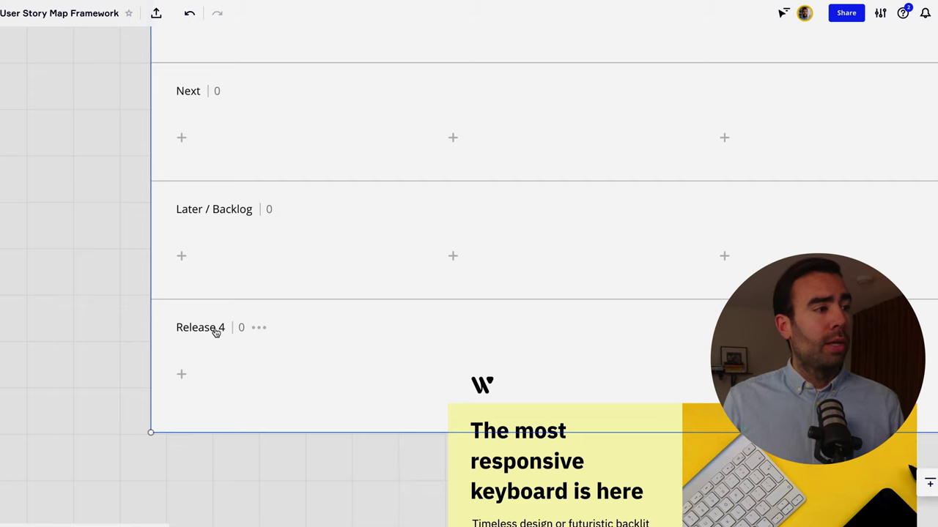
left_click(258, 328)
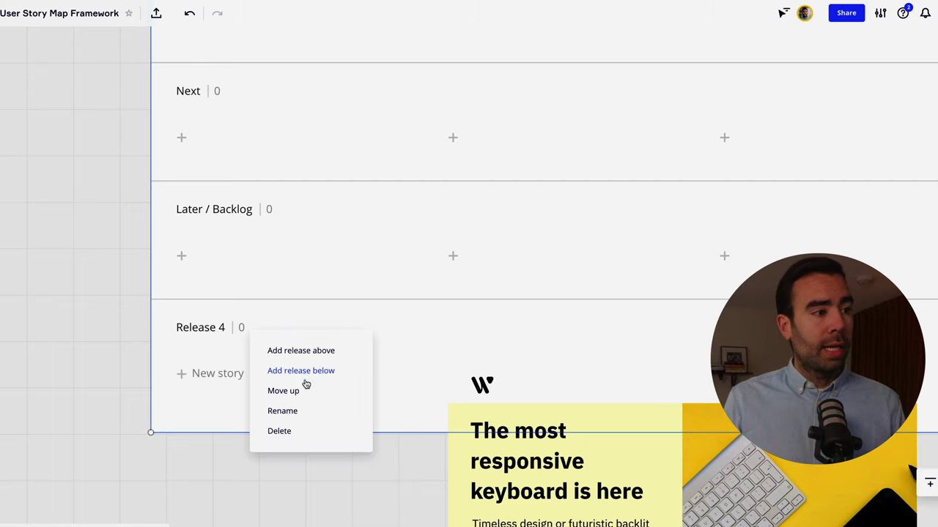
left_click(287, 429)
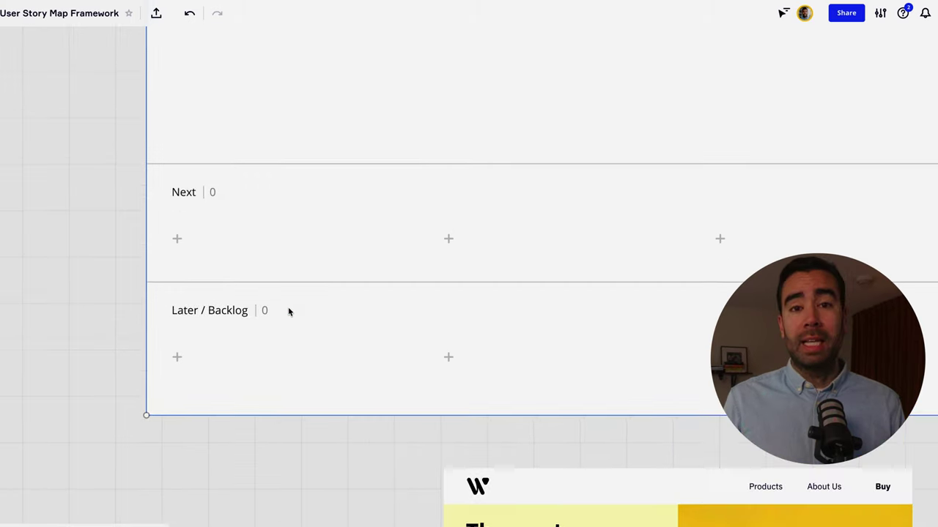
Step: Move the Create Seller account, Login to Seller portal and Create new products stories from Now to the Next release
scroll(117, 323, "up", 5)
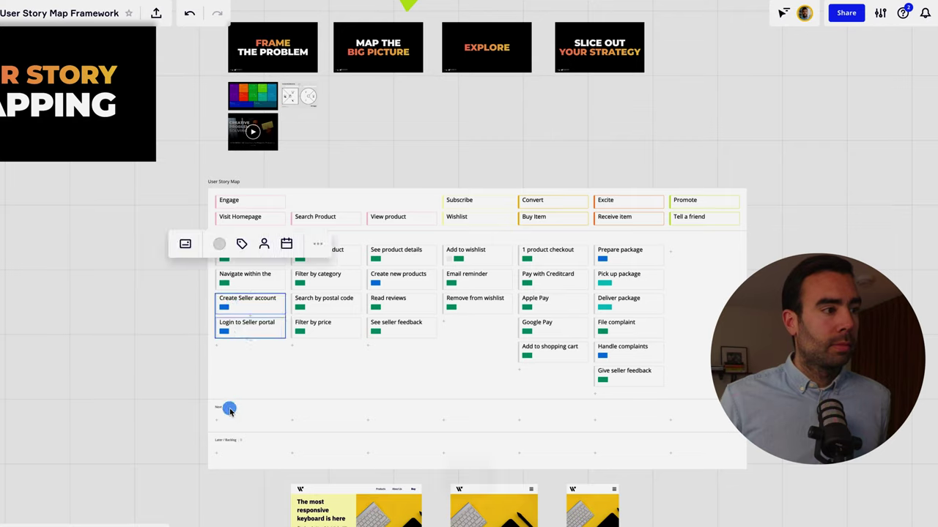
left_click_drag(226, 408, 226, 425)
left_click(408, 268)
left_click_drag(408, 268, 408, 417)
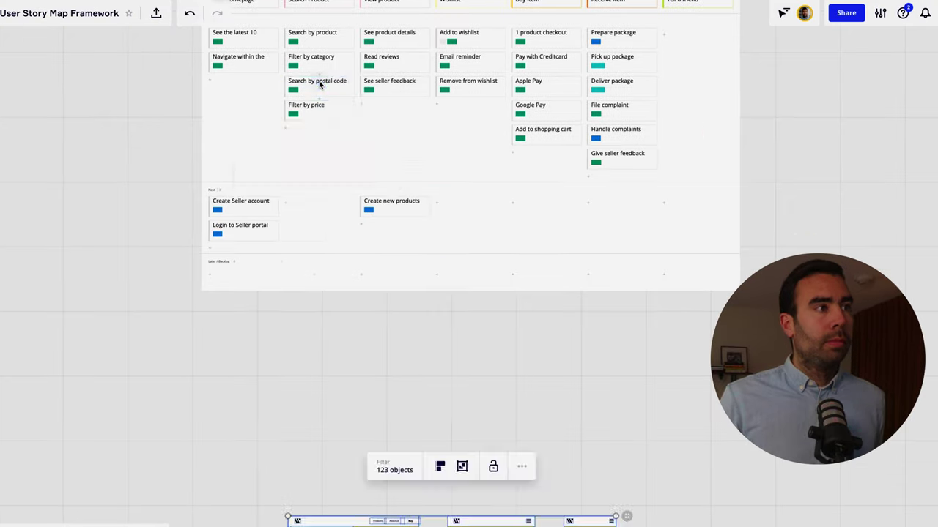
Step: Move Search by postal code and Filter by price to Later / Backlog and sort the other lower-priority stories into the Next and Later releases
left_click_drag(320, 84, 318, 275)
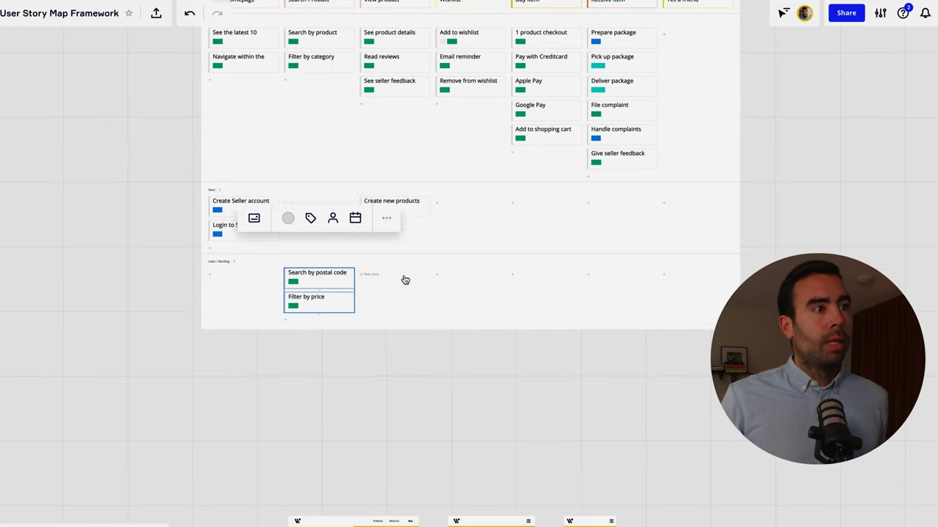
scroll(404, 278, "left", 10)
scroll(448, 276, "right", 15)
left_click(301, 192)
left_click_drag(301, 192, 308, 327)
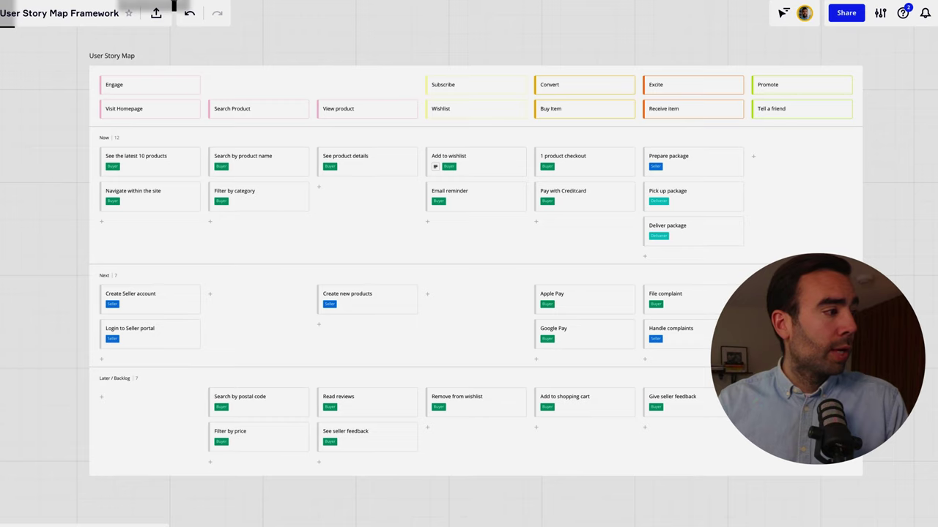
Step: Search the apps for "asana" and view the Asana Cards details before returning to the board
type("asan")
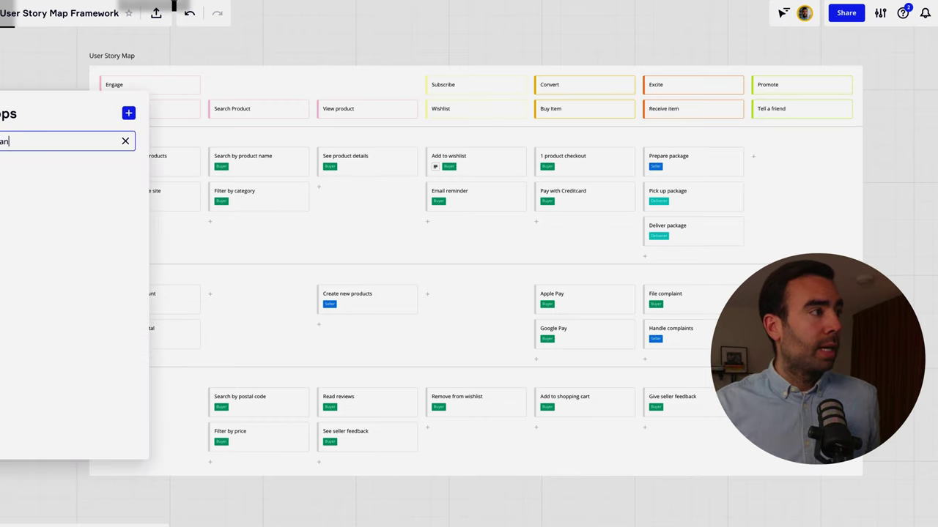
type("a")
left_click(46, 190)
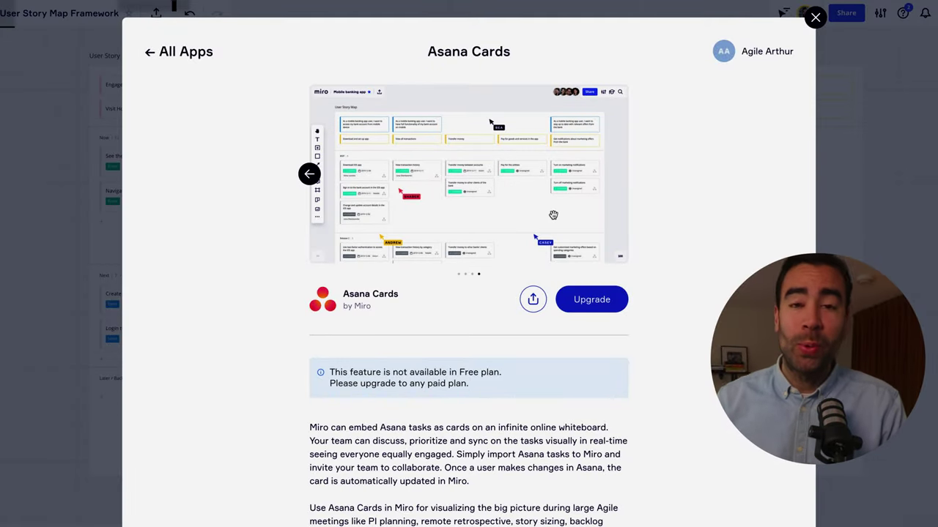
left_click(819, 18)
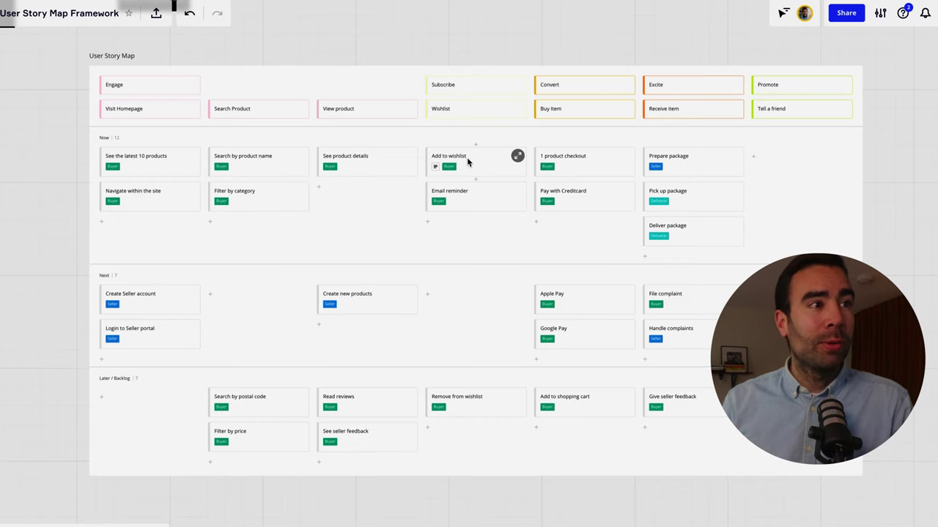
Step: Fill in the Add to wishlist card's description template with "Buyer" as user type and "add to wishlist" as goal, both in bold
left_click(517, 157)
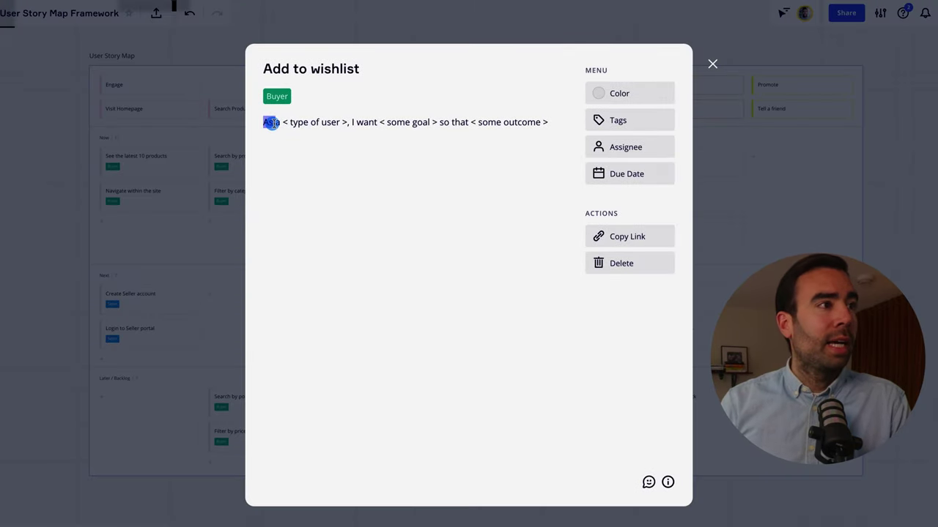
left_click_drag(272, 123, 340, 122)
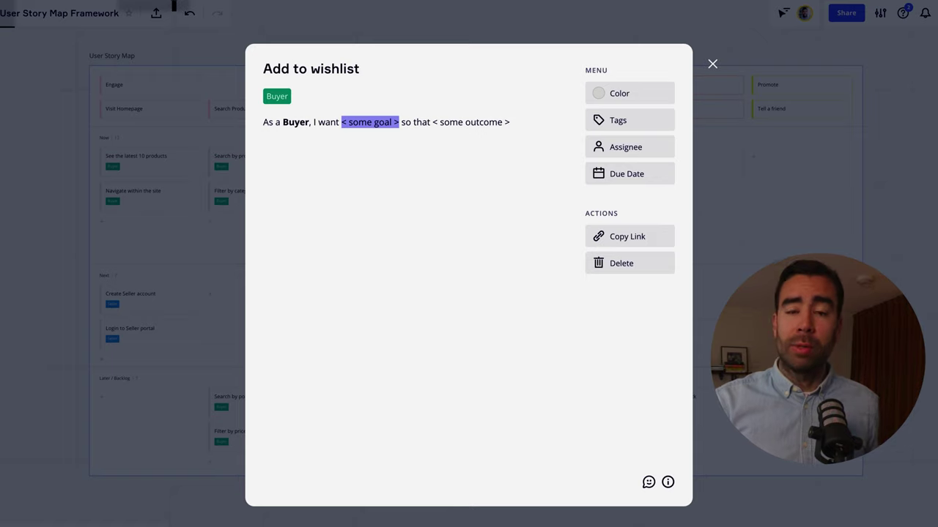
type("add to wishlist")
key("alt+shift+Left")
key("alt+shift+Left")
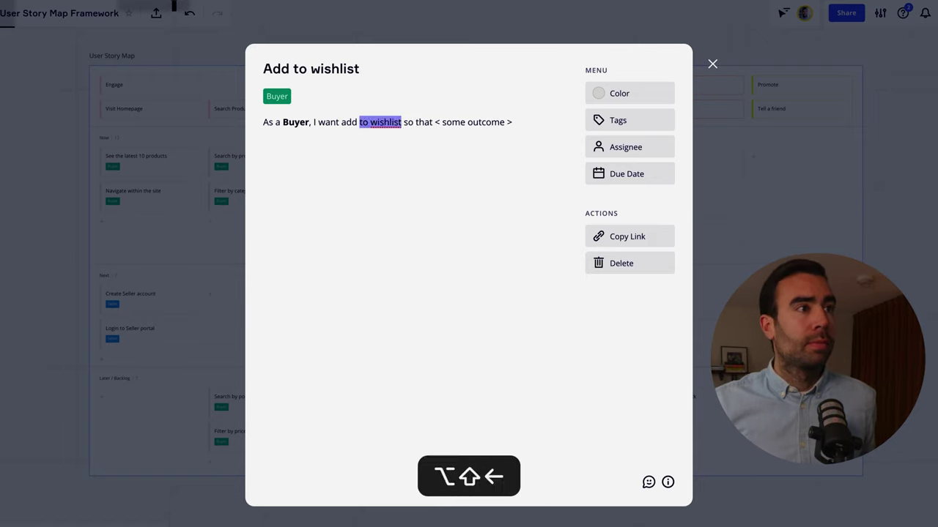
key("super+shift+Right")
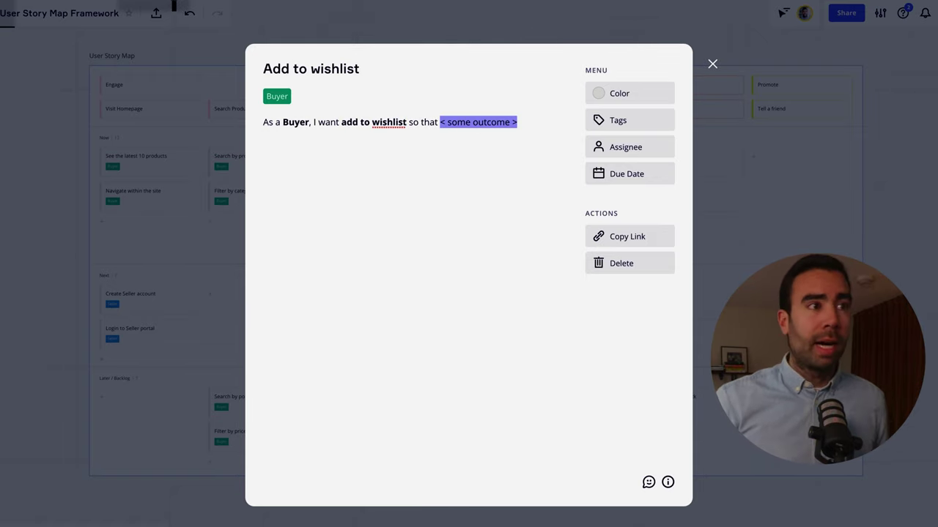
Step: Add a separate description line reading "so that I can easily find back the items I am considering to buy."
left_click(288, 161)
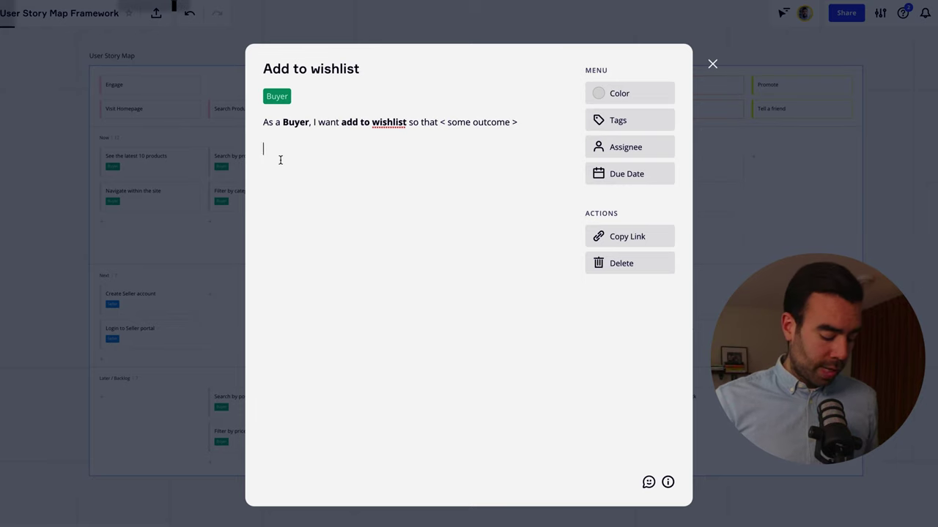
type("so that I can easily find back the items I am considering to buy.")
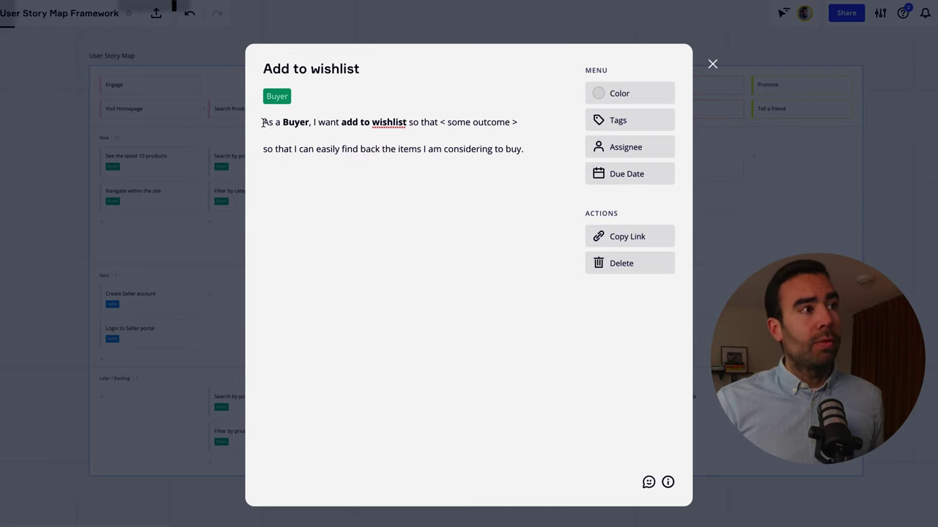
left_click_drag(264, 122, 399, 123)
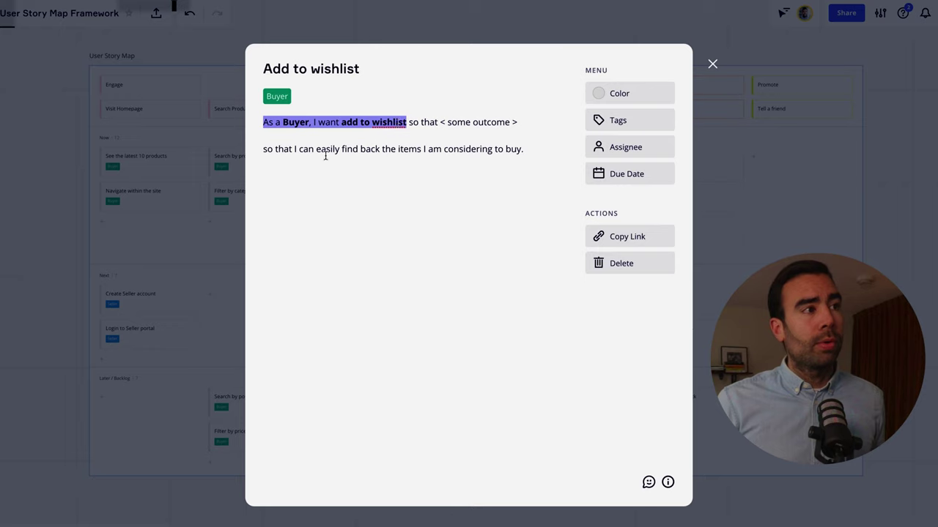
left_click(269, 151)
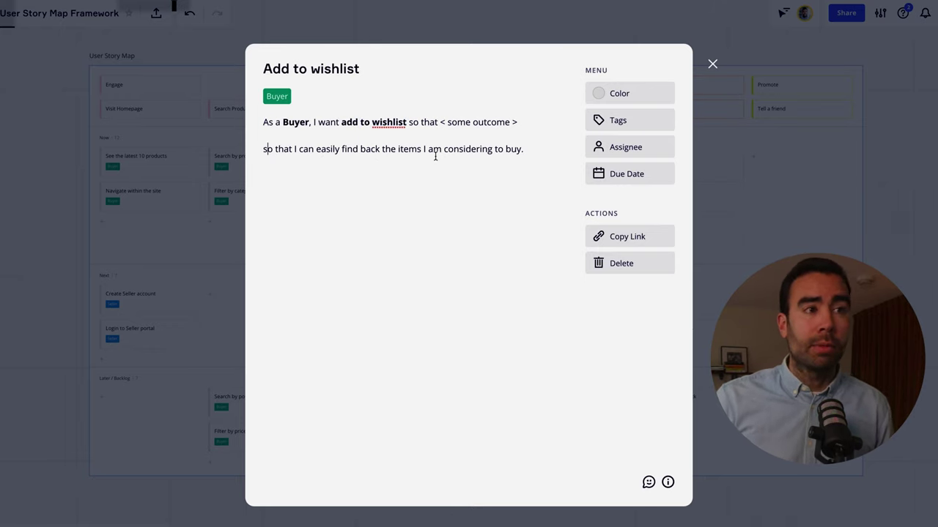
Step: Delete the "As a Buyer" line from the description and capitalize the remaining sentence so it begins with "So that"
key("Up")
key("super+Right")
key("super+shift+Left")
key("BackSpace")
key("Down")
key("BackSpace")
type("S")
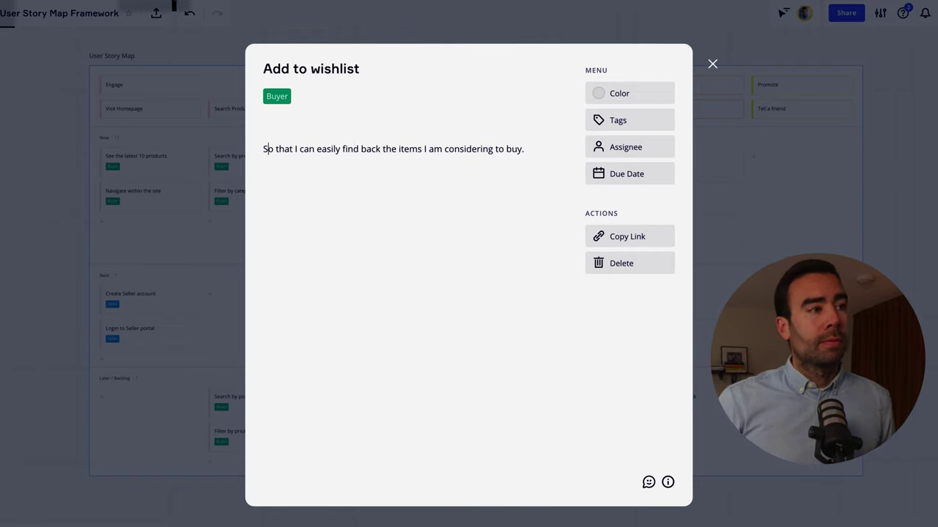
Step: Assign the Add to wishlist card to the listed team member, set its due date to March 17, 2021, and close it
left_click(615, 146)
left_click(662, 217)
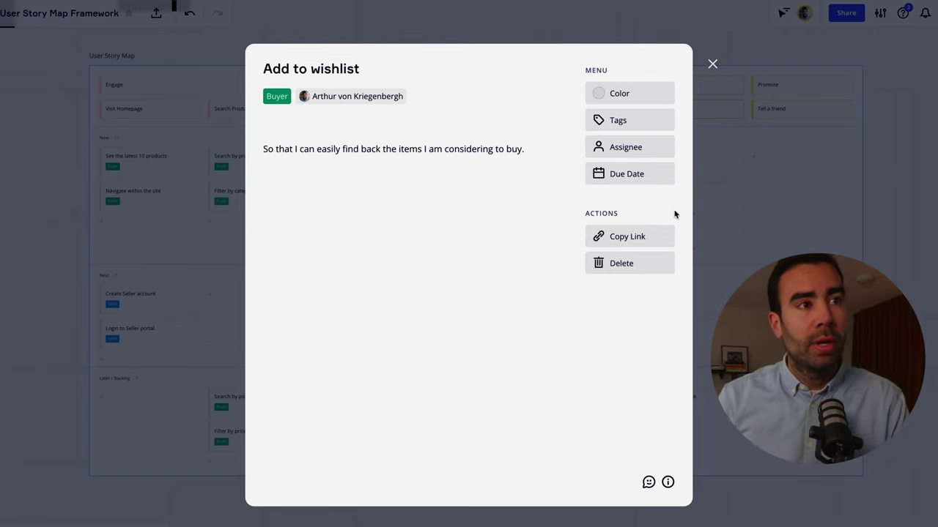
left_click(641, 178)
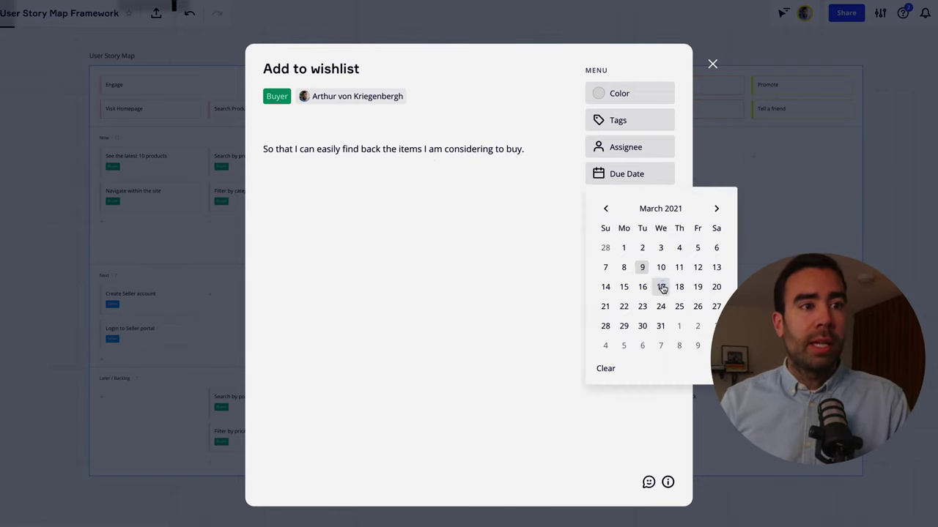
left_click(661, 286)
key("Escape")
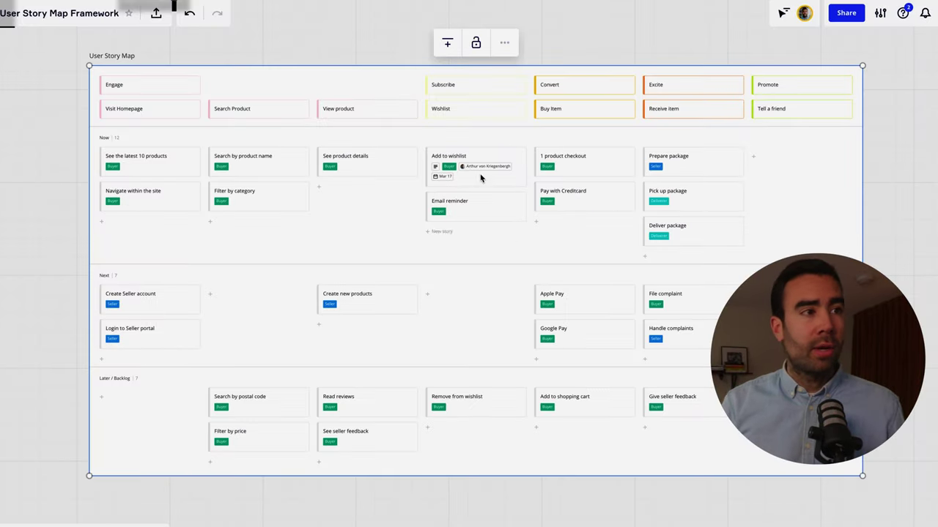
Step: Look over the sliced User Story Map, the "Details just in time" diagram and the Mission, Vision, Strategy, Roadmap and Execution slide
scroll(480, 172, "up", 5)
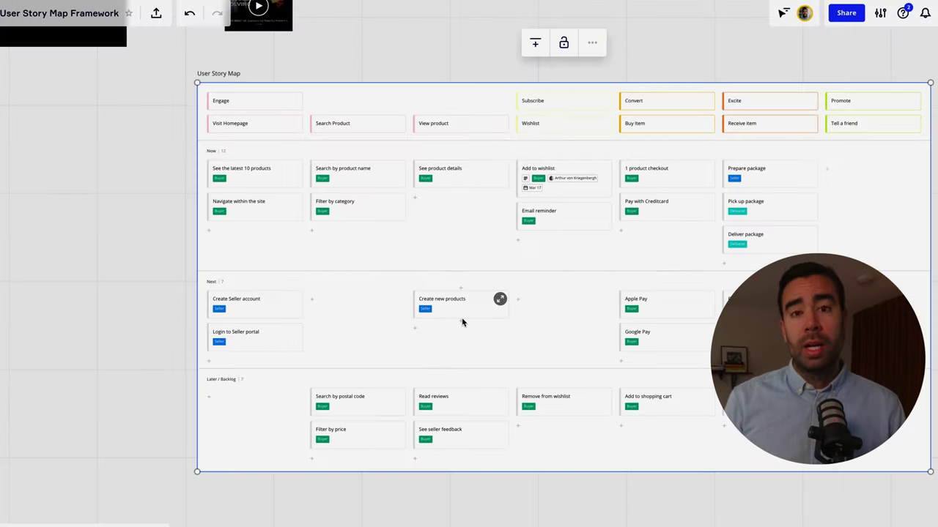
scroll(462, 322, "down", 5)
scroll(461, 322, "left", 10)
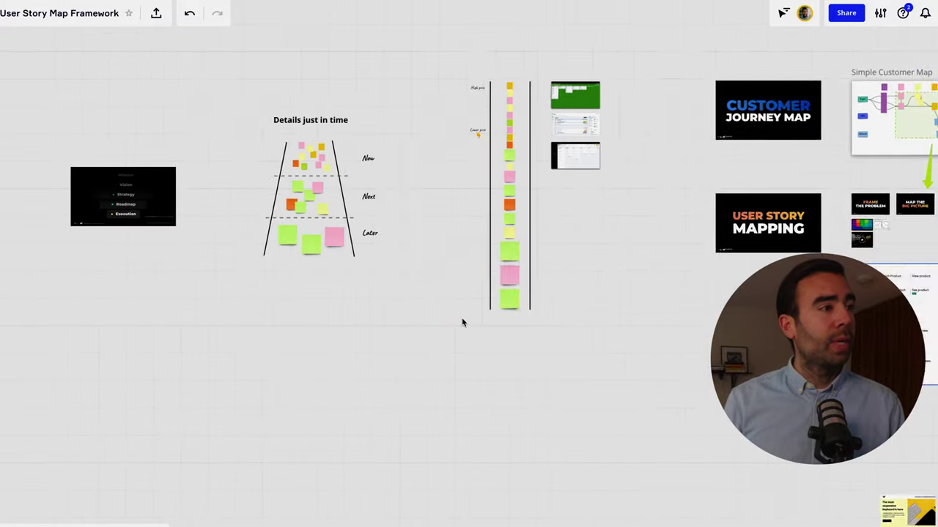
scroll(534, 266, "right", 3)
scroll(514, 220, "up", 8)
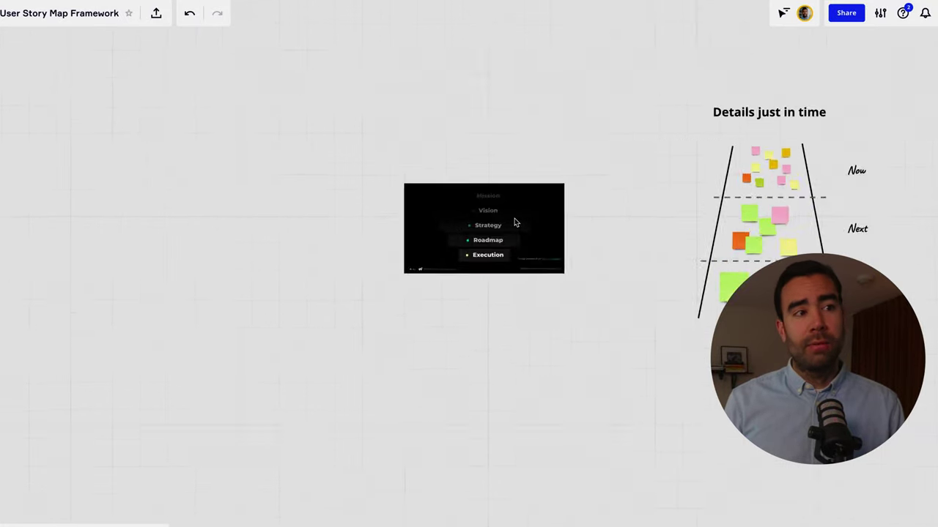